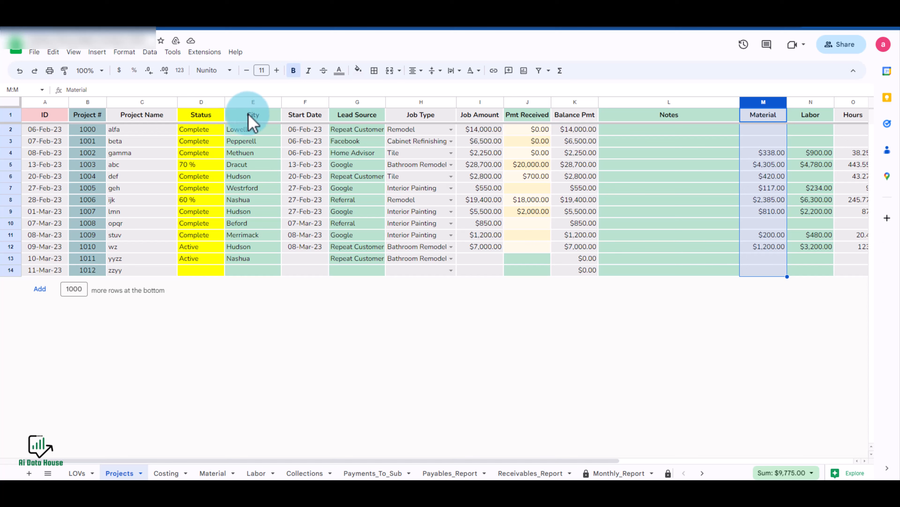
Step: Highlight the project details in A1:J14 and the budget columns in M1:T14 on the Projects sheet
drag(61, 114, 521, 279)
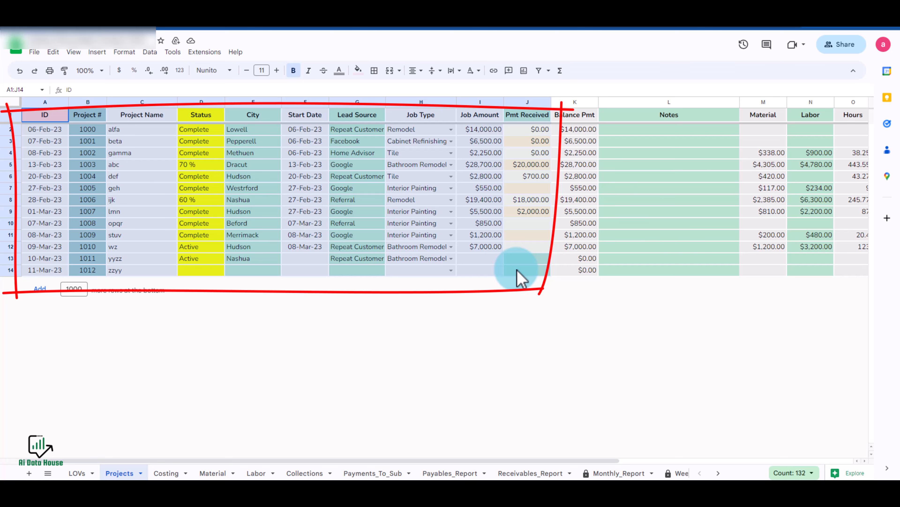
click(761, 114)
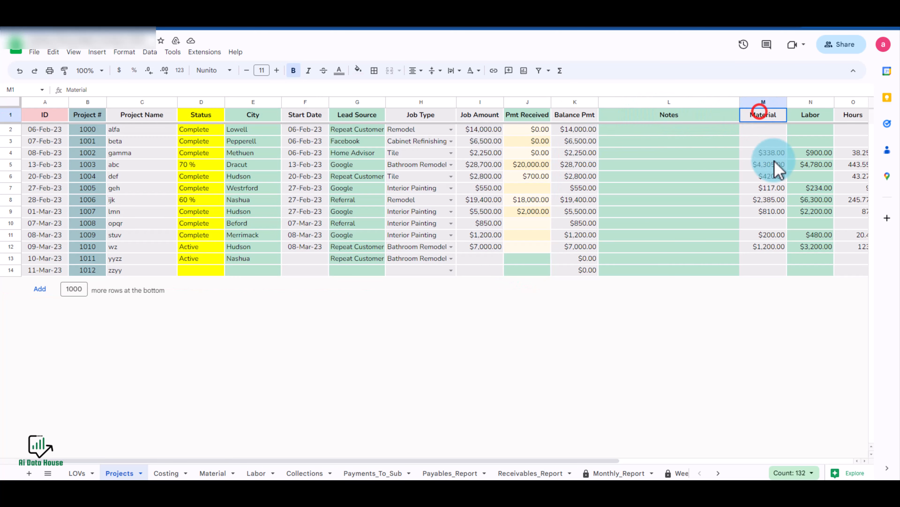
drag(775, 167, 747, 291)
drag(582, 461, 309, 461)
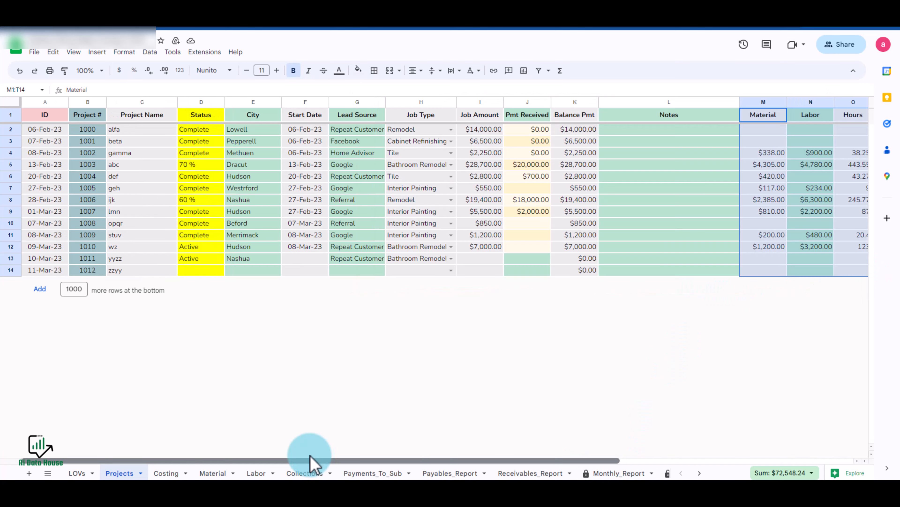
Step: Insert one blank column before the ID column in the Projects sheet
click(47, 101)
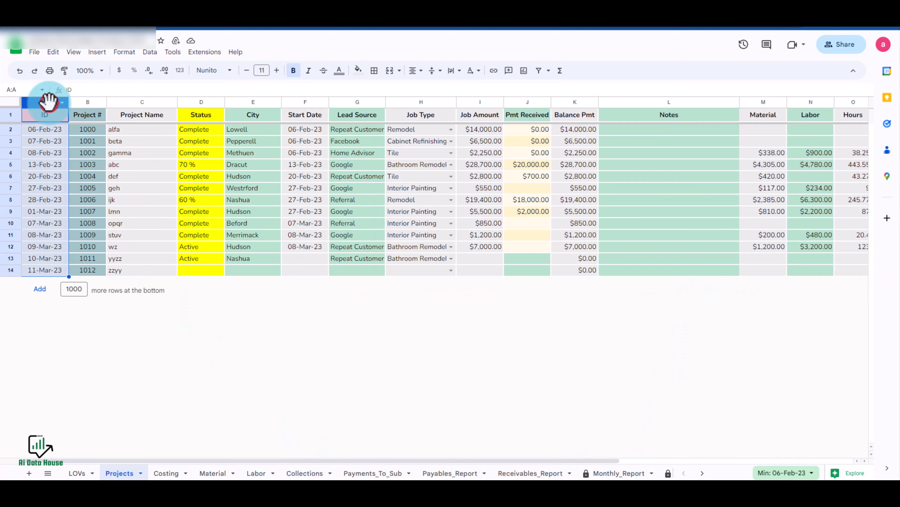
right_click(46, 101)
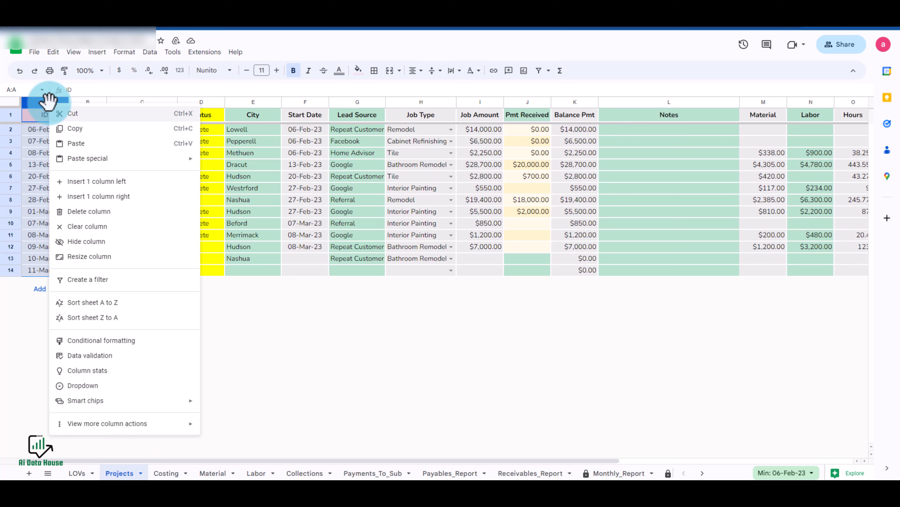
click(92, 187)
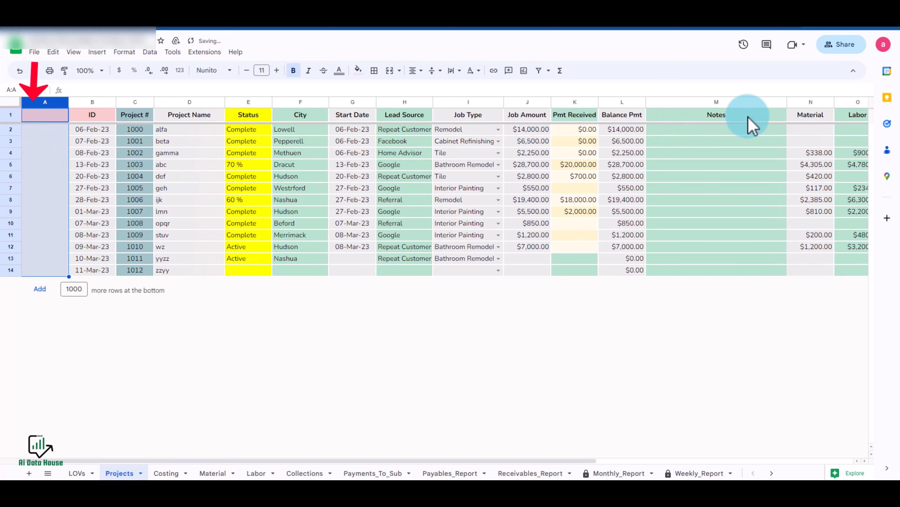
Step: Insert one blank column between the Notes and Material columns
click(805, 103)
right_click(805, 103)
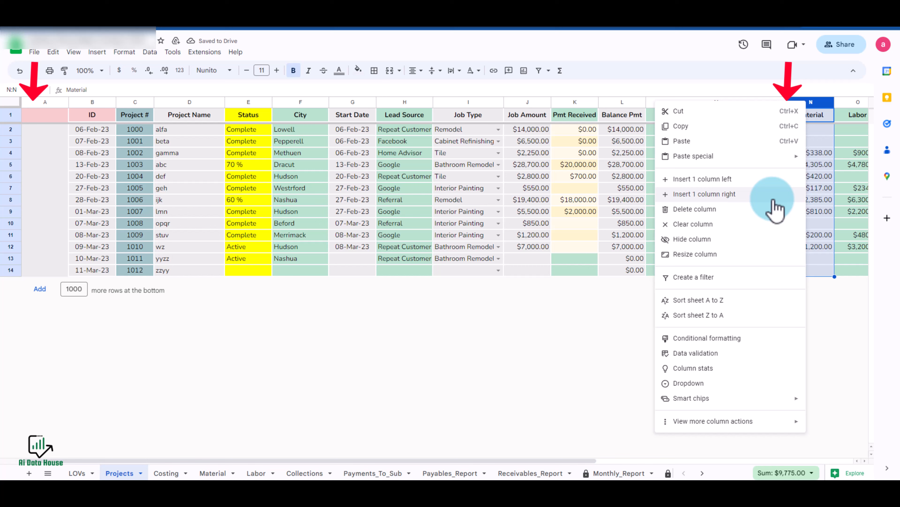
click(737, 179)
Step: Enter the header alfa in cell A1 and the header beta in cell N1 for the two new columns
click(56, 115)
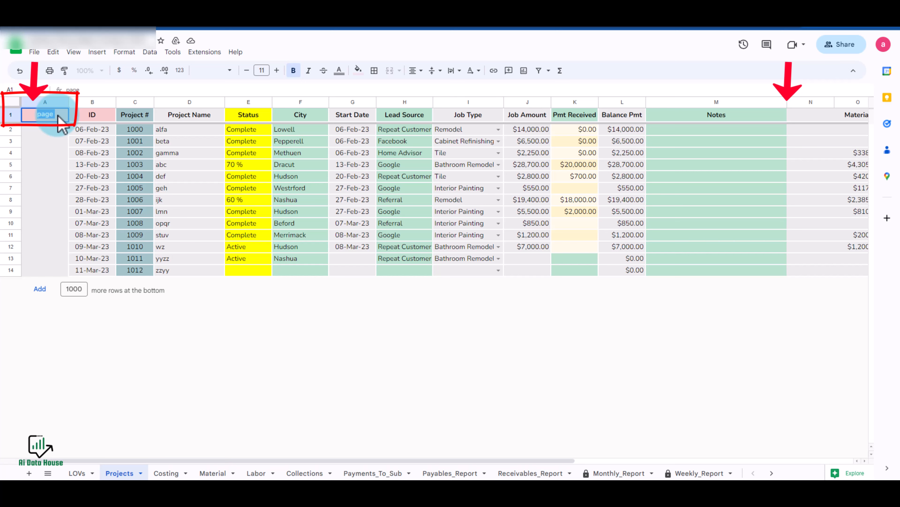
key(Return)
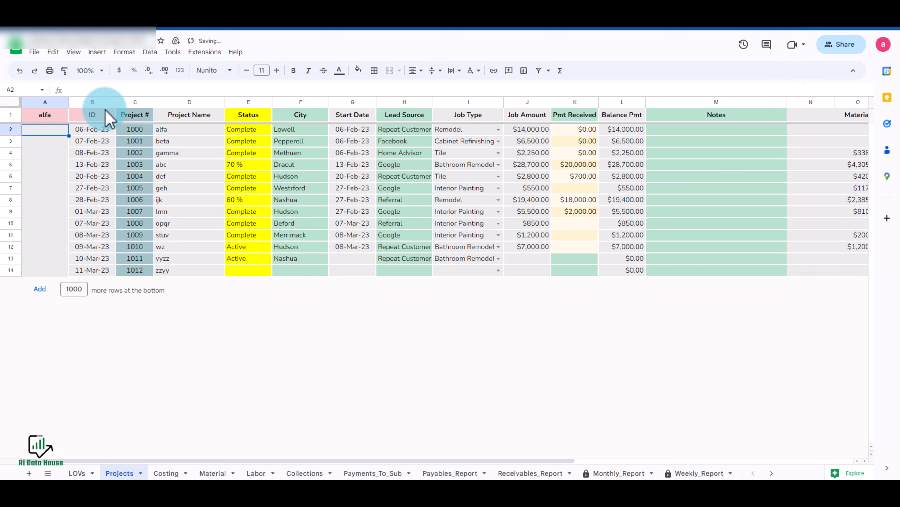
click(460, 118)
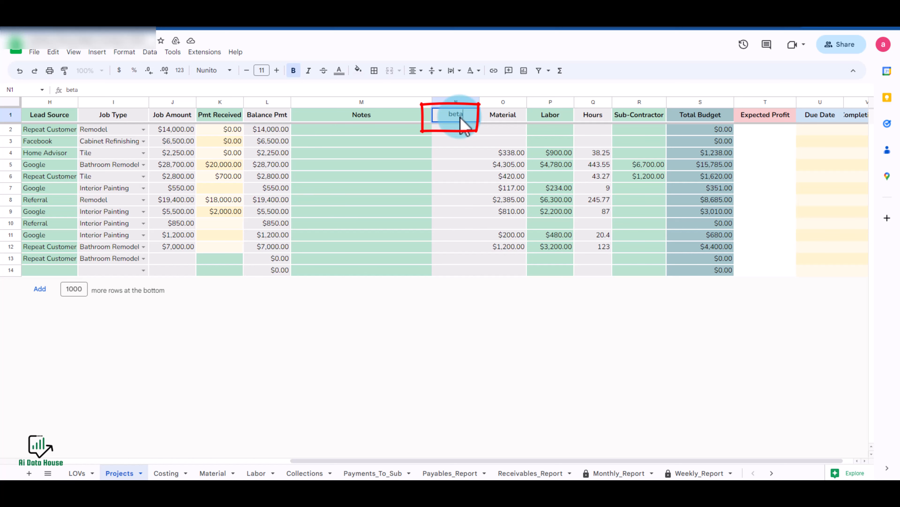
text(beta)
key(Return)
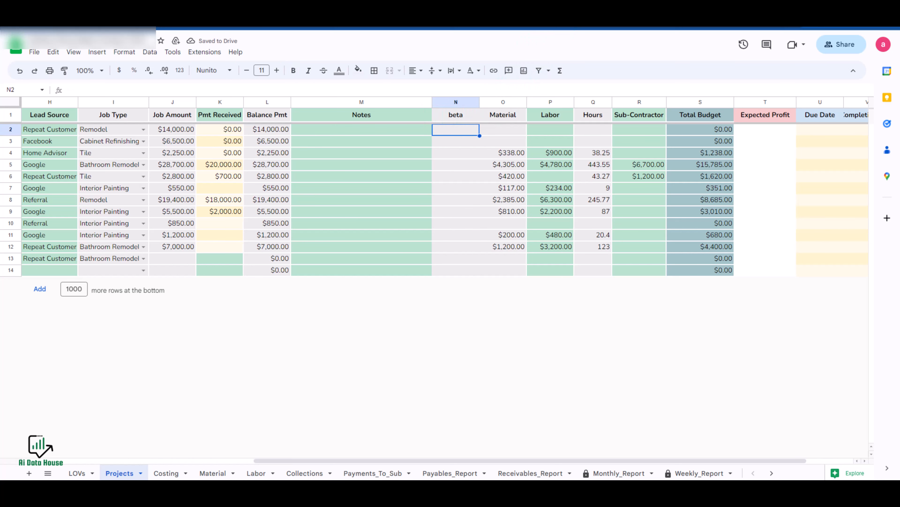
Step: Switch to the AppSheet editor and regenerate the schema of the Projects table
key(ctrl+space)
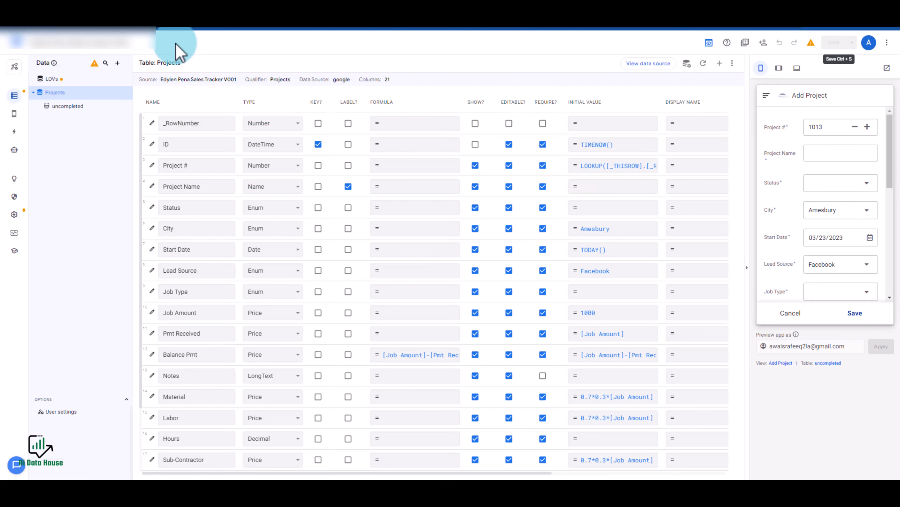
click(14, 95)
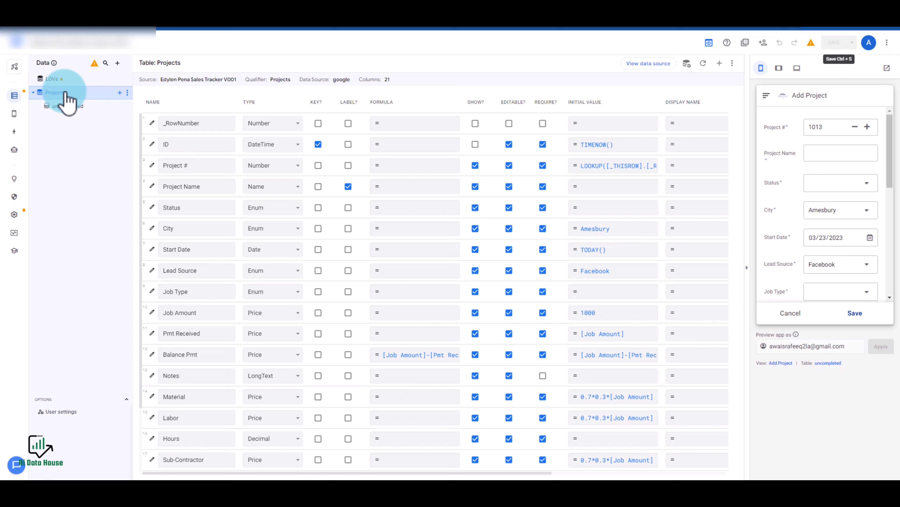
click(129, 94)
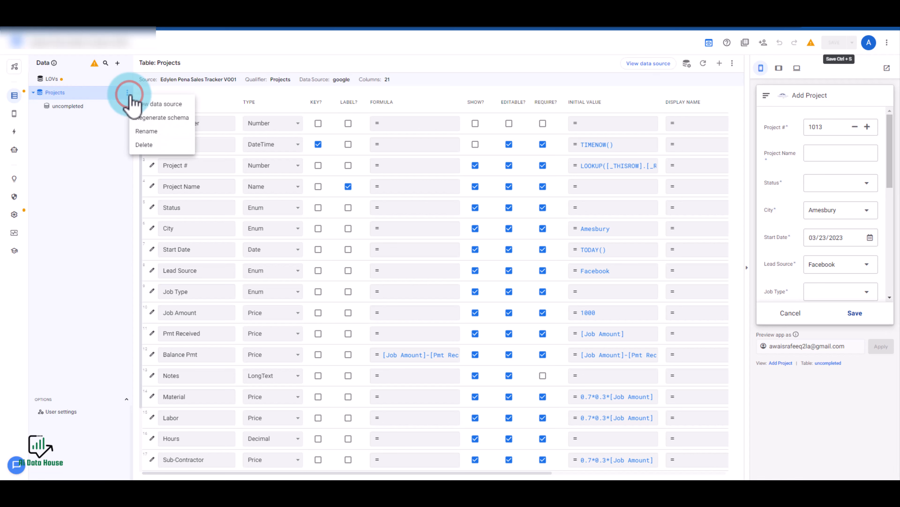
click(141, 118)
click(541, 104)
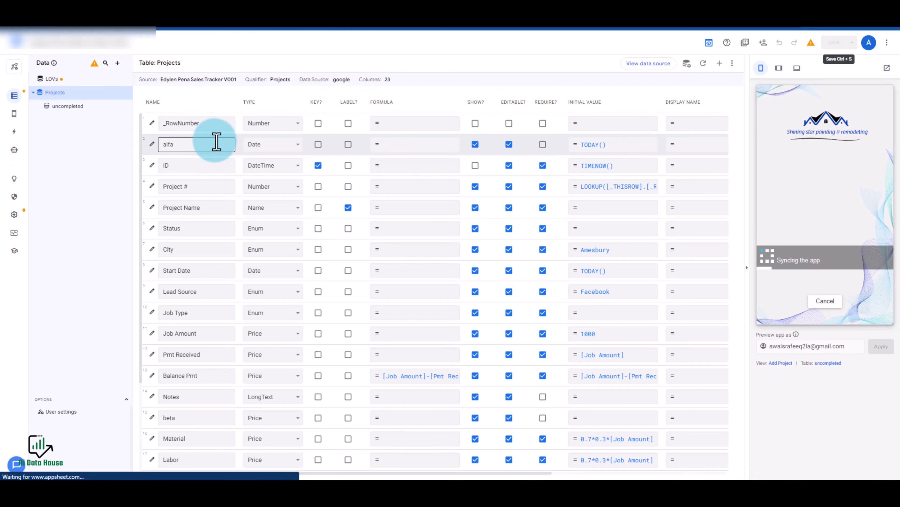
Step: Set the data type of the alfa column in the Projects table to Show
scroll(218, 146, down, 3)
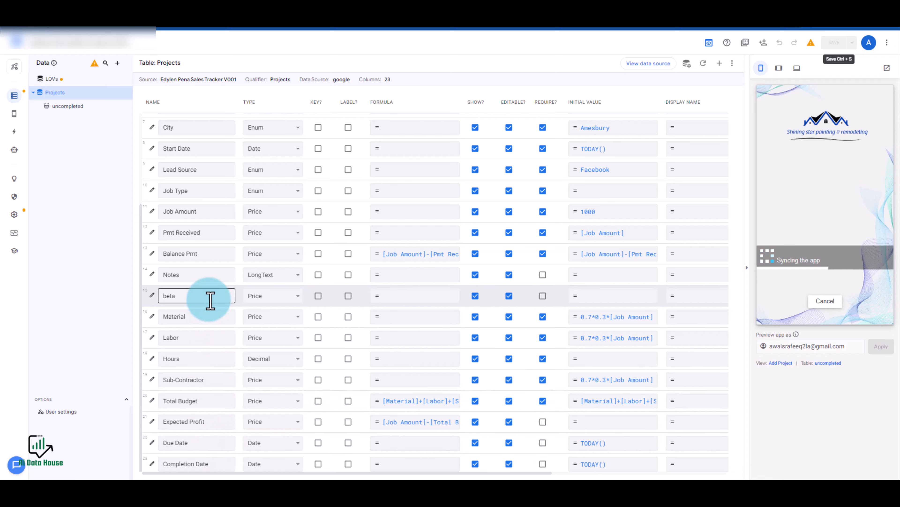
scroll(257, 302, up, 3)
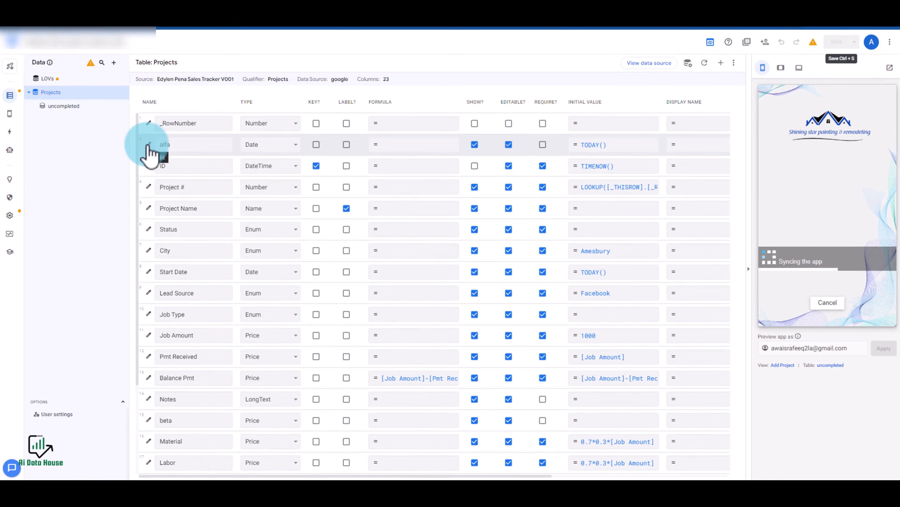
click(148, 145)
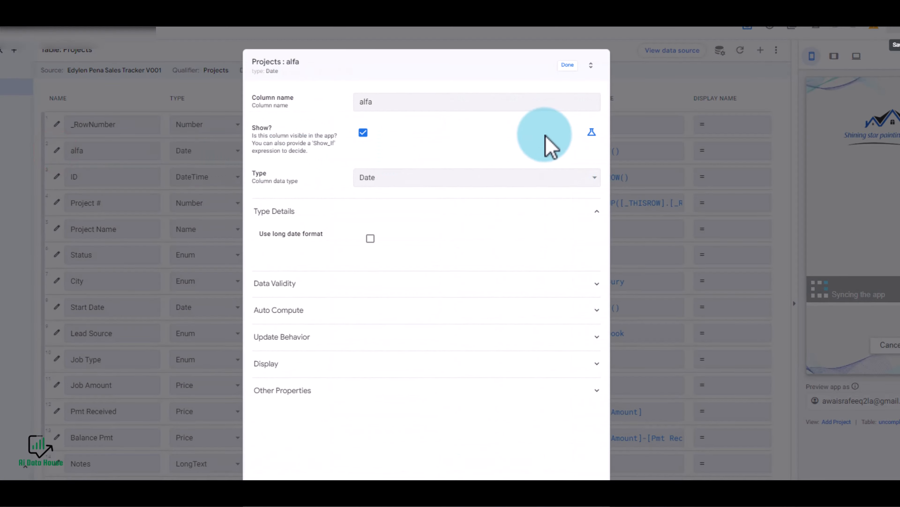
click(426, 177)
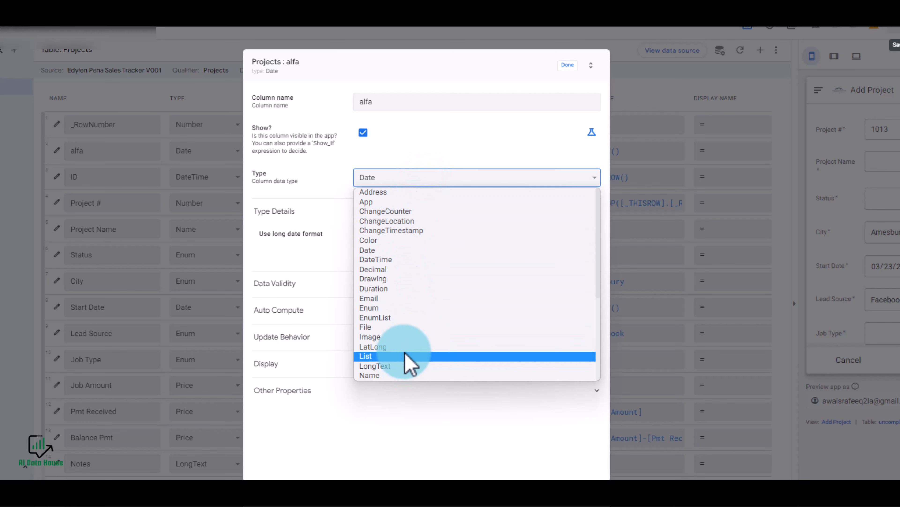
scroll(404, 367, down, 4)
click(369, 297)
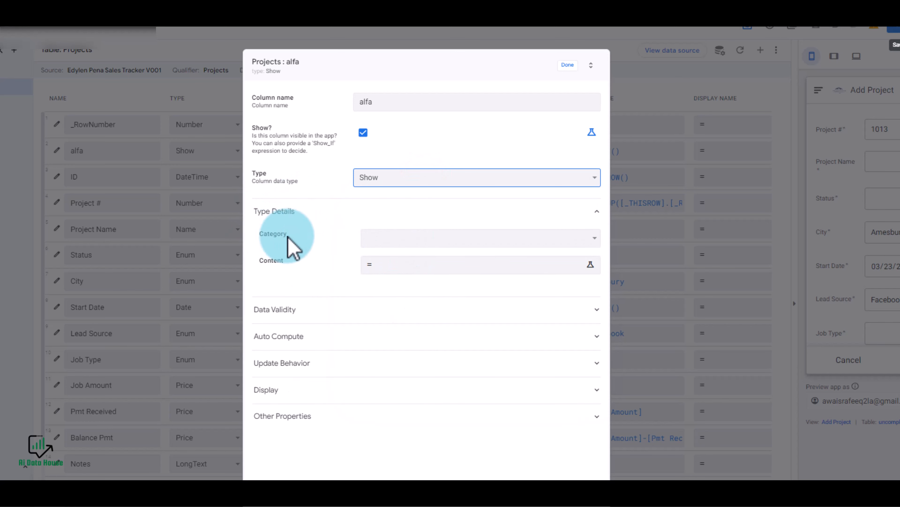
Step: Set the alfa column's category to Page_Header and its content to Page 01
click(413, 236)
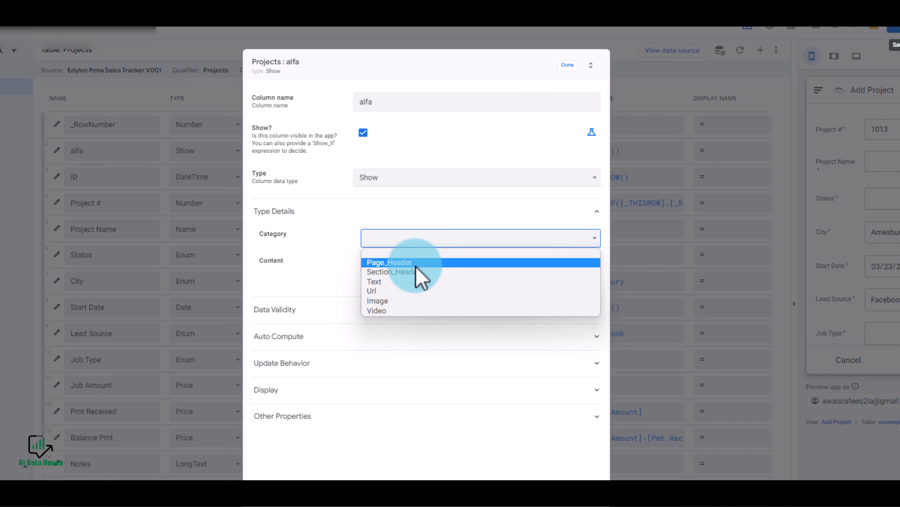
click(415, 263)
click(406, 264)
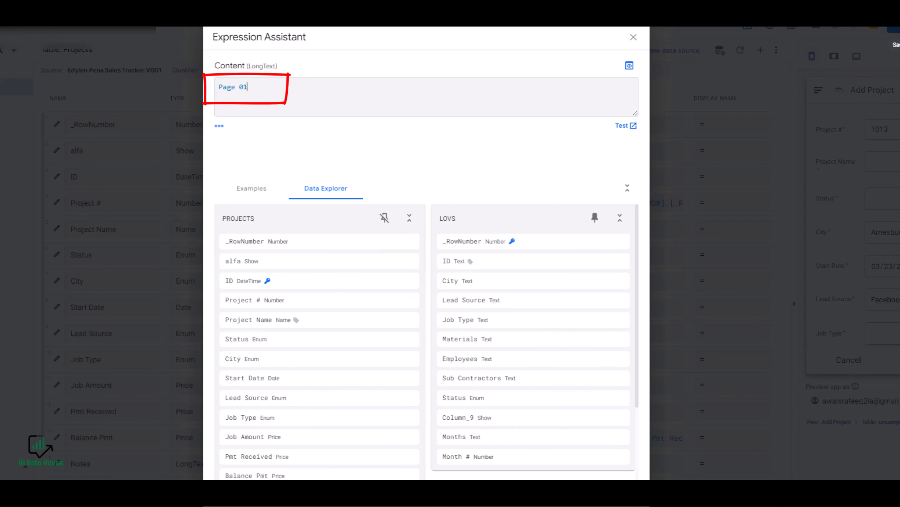
click(620, 495)
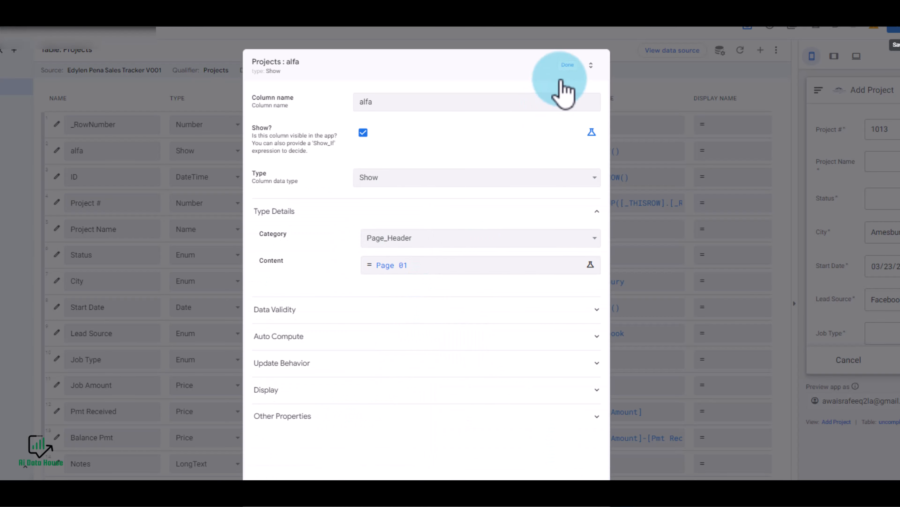
click(565, 69)
Step: Set the data type of the beta column in the Projects table to Show
scroll(160, 309, down, 5)
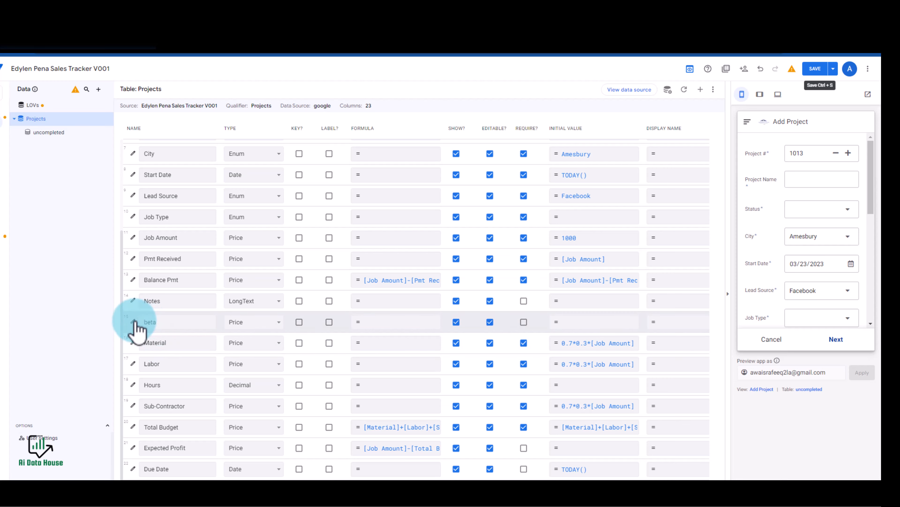
click(132, 321)
click(421, 193)
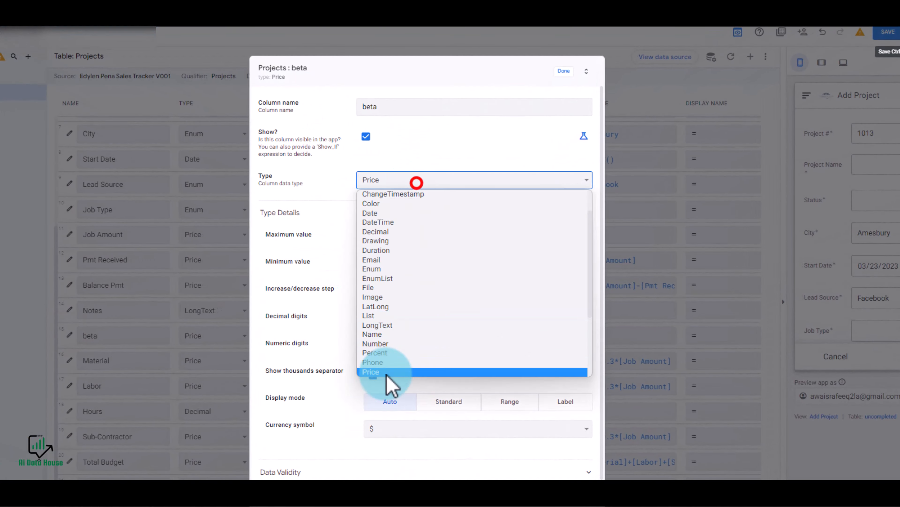
click(397, 354)
scroll(400, 350, down, 1)
click(428, 120)
click(397, 233)
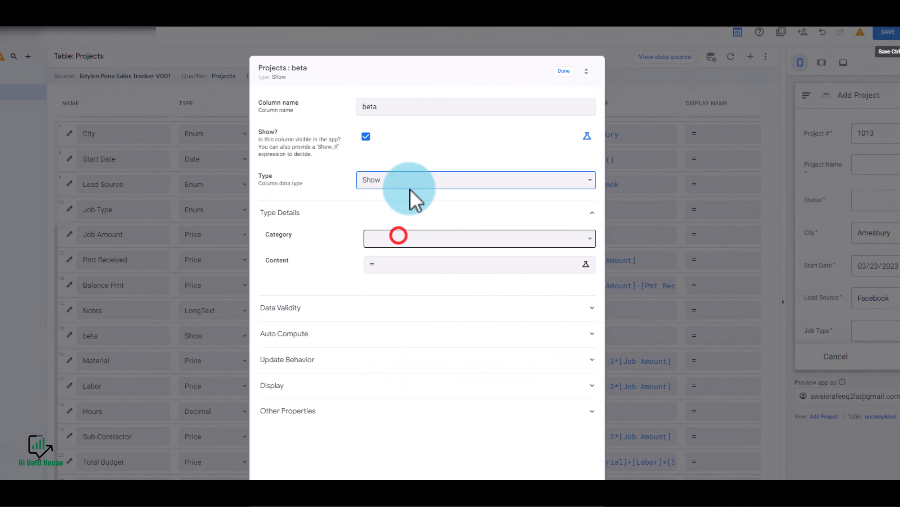
Step: Make the beta column a Page_Header with the content Page 02, and save the app
click(413, 238)
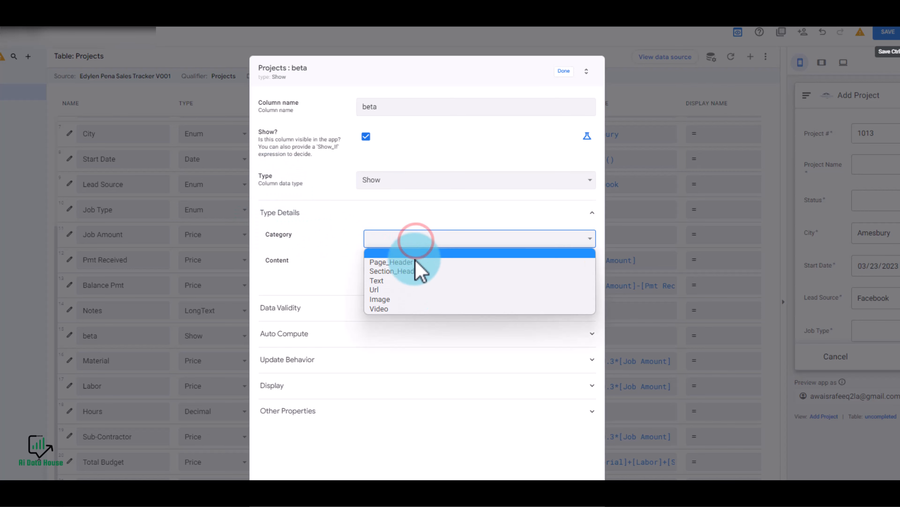
click(413, 263)
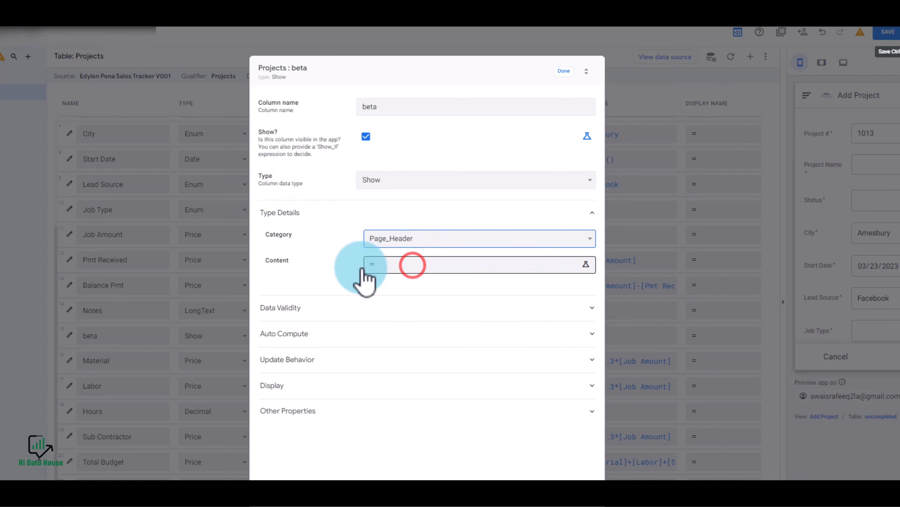
click(427, 266)
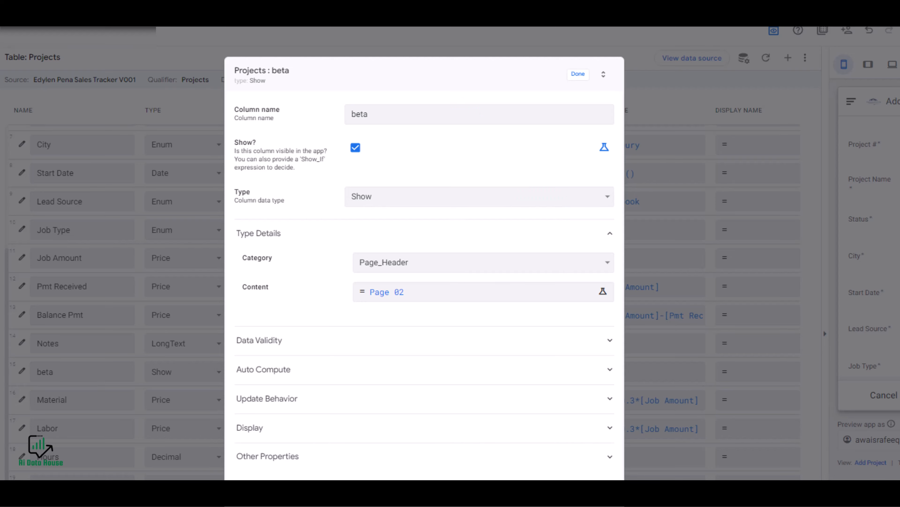
click(577, 74)
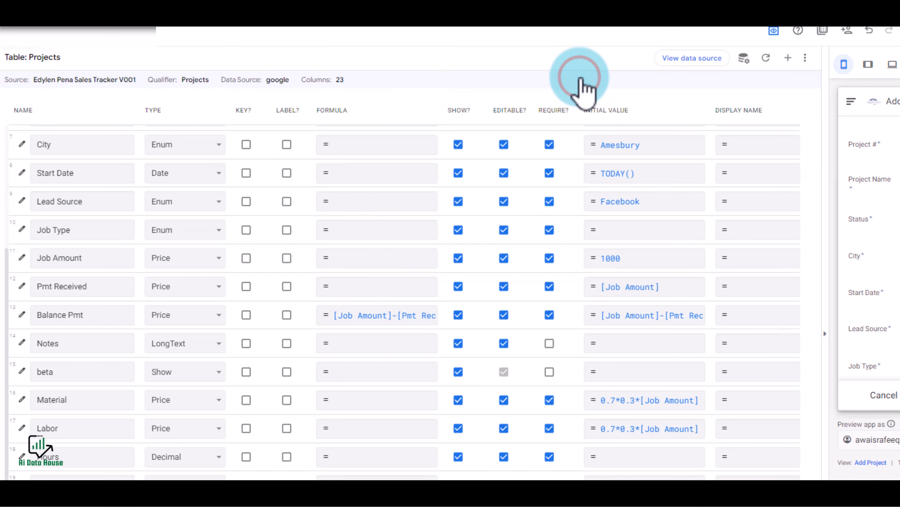
click(890, 41)
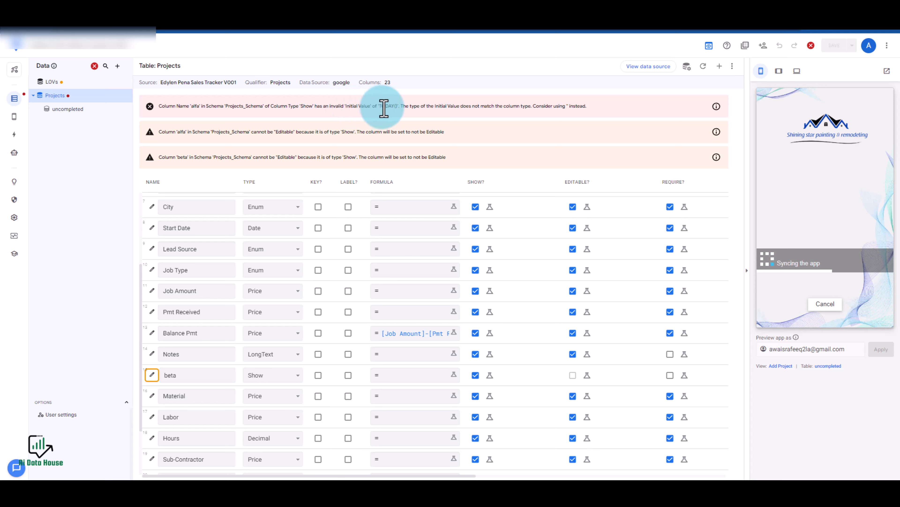
Step: Remove the TODAY() initial value formula from the alfa column
drag(384, 108, 396, 108)
scroll(301, 226, up, 5)
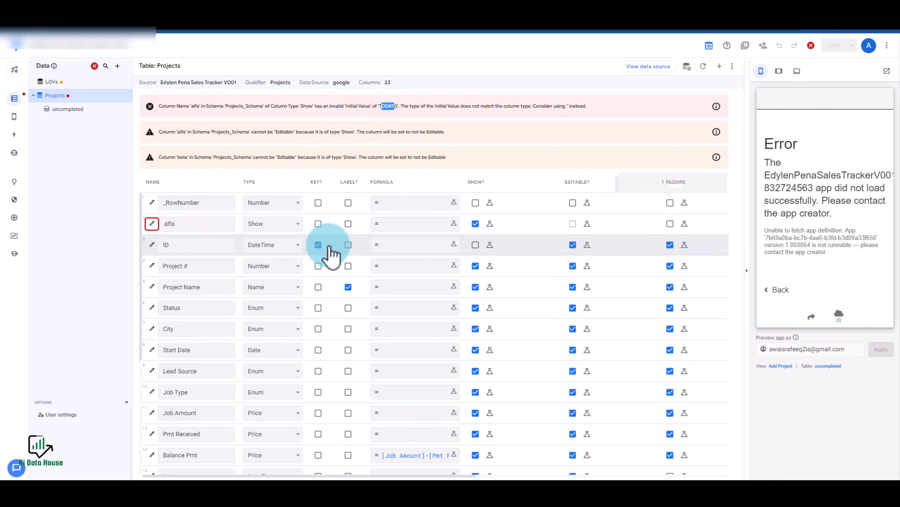
scroll(514, 230, right, 6)
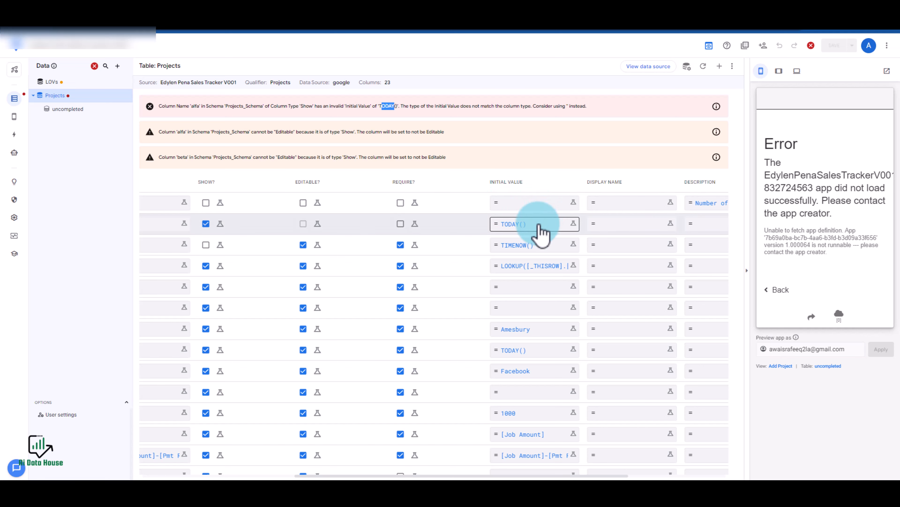
click(537, 223)
drag(346, 93, 244, 95)
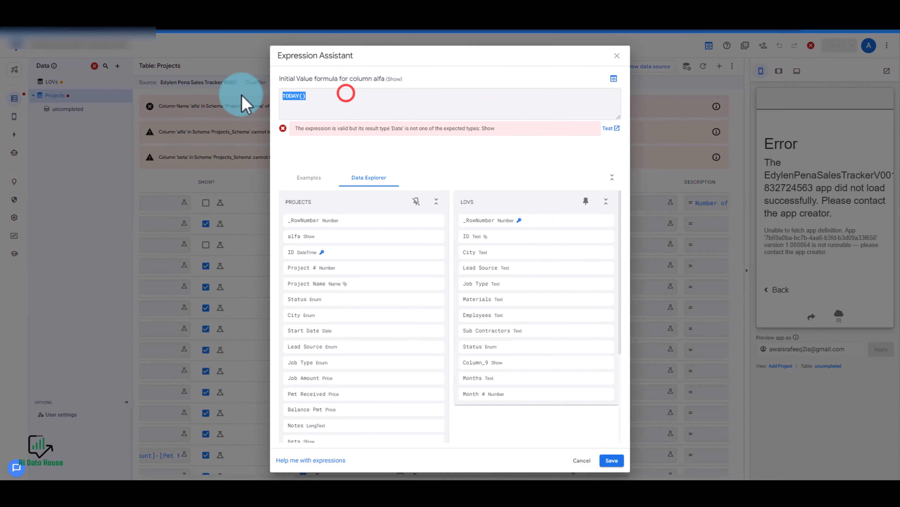
key(BackSpace)
click(612, 460)
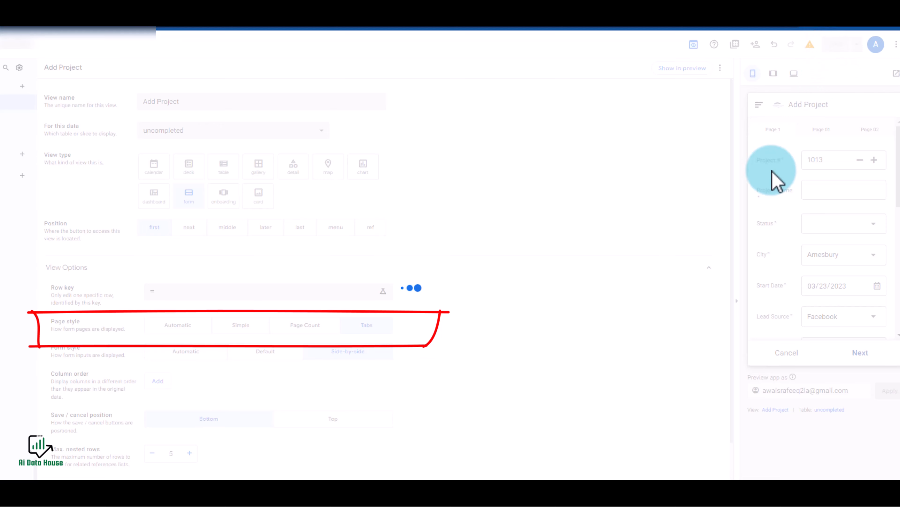
Step: Reopen the Add Project form in the app preview and examine the fields on Page 1, Page 01 and Page 02
click(787, 352)
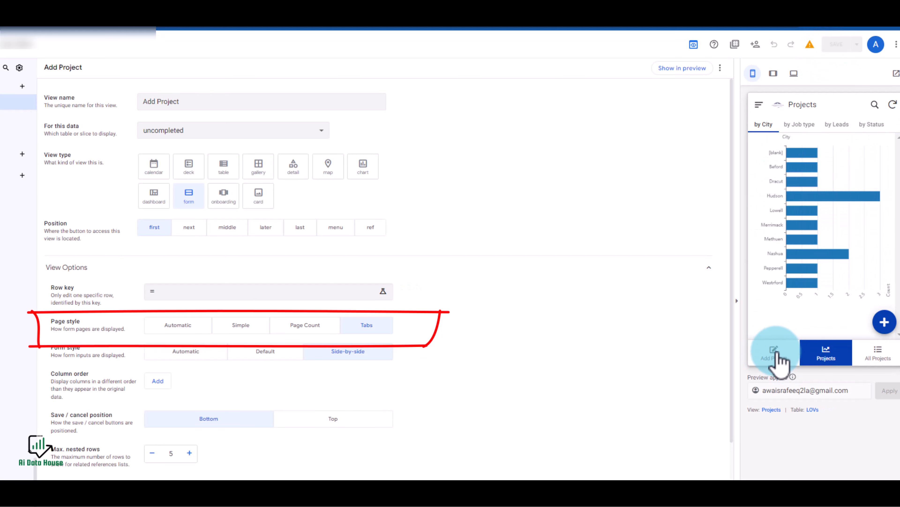
click(774, 359)
scroll(784, 215, down, 7)
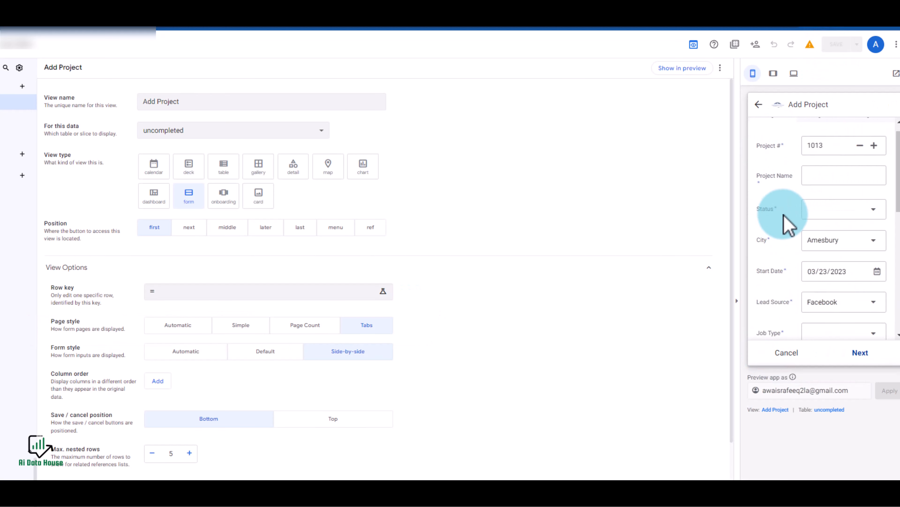
scroll(786, 209, up, 7)
click(826, 132)
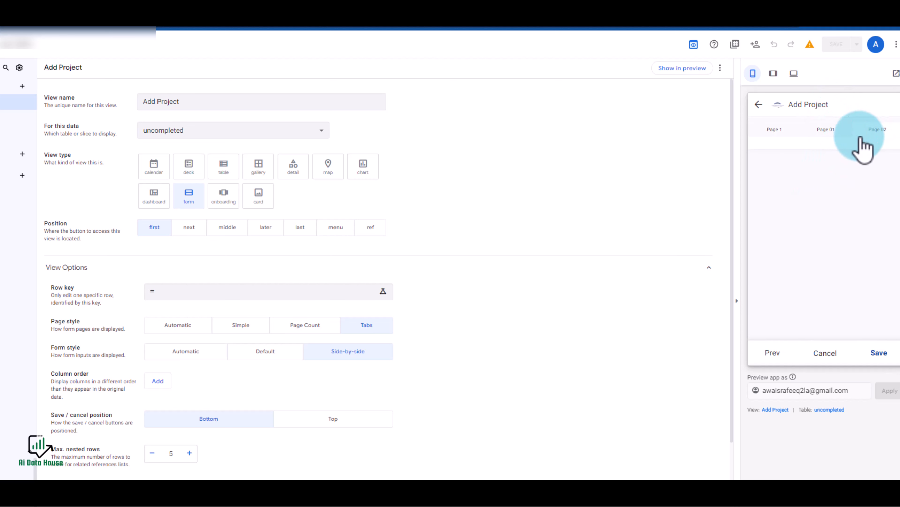
click(778, 130)
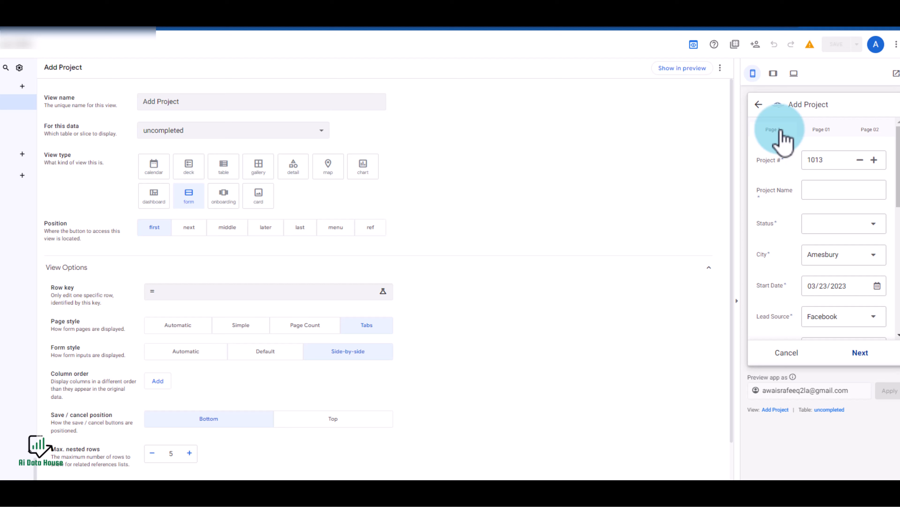
click(812, 161)
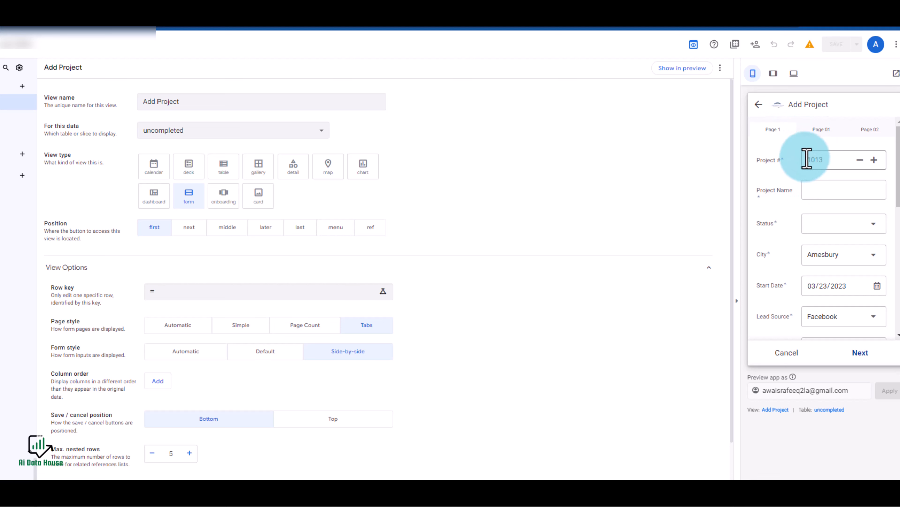
scroll(804, 181, down, 5)
scroll(804, 201, up, 5)
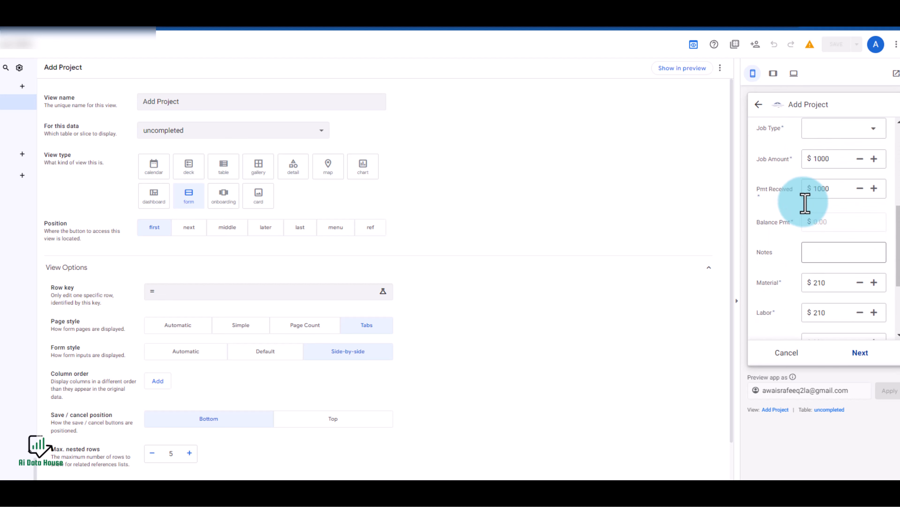
click(815, 131)
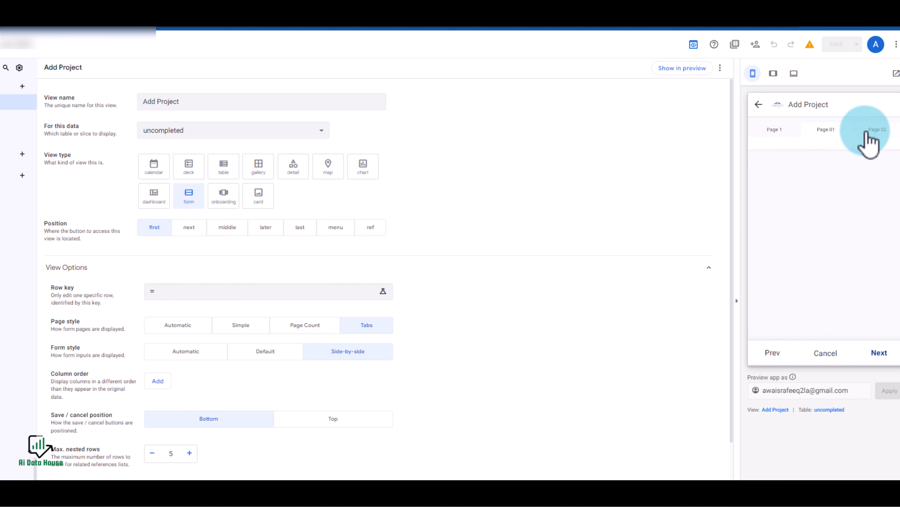
click(874, 131)
click(826, 135)
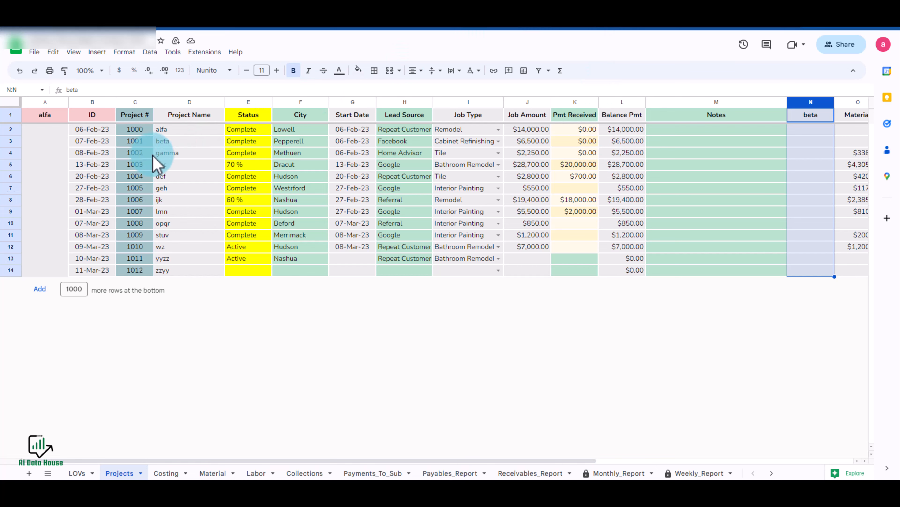
Step: In the Projects sheet, insert a column after Completion Date with the header "test col"
scroll(607, 296, right, 8)
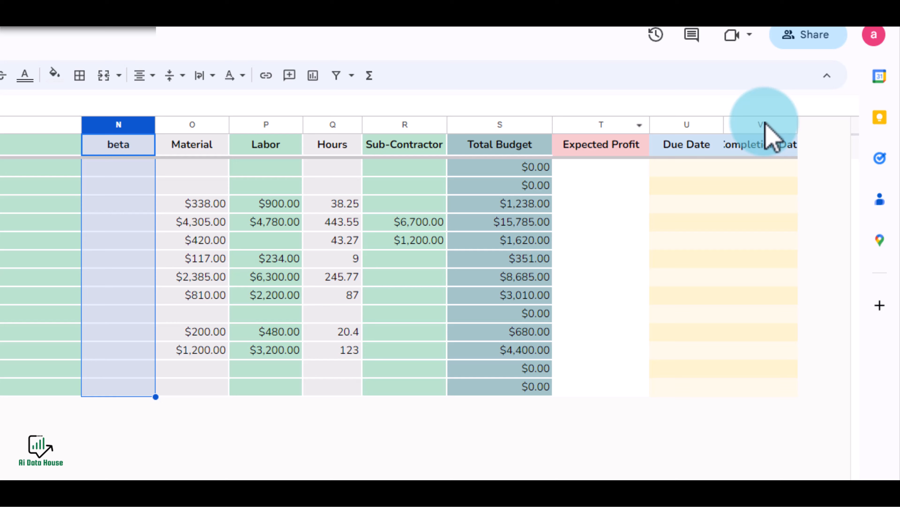
right_click(812, 102)
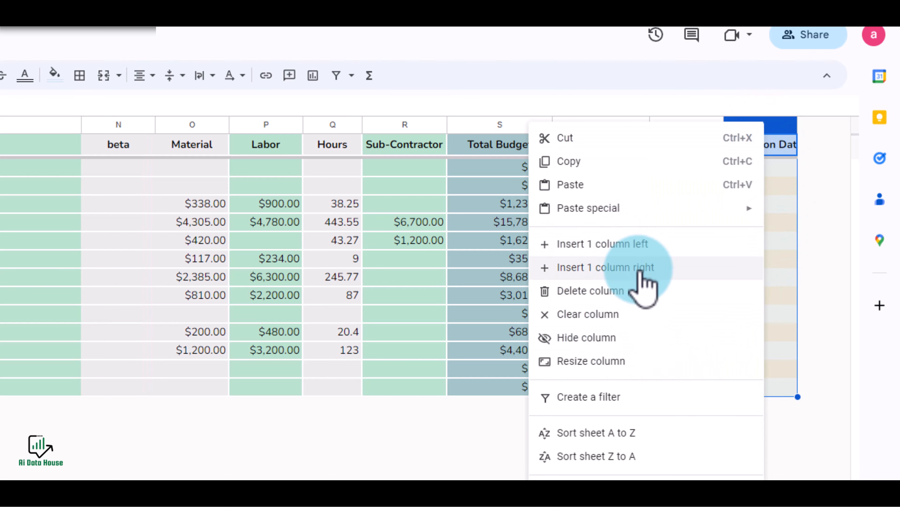
click(640, 272)
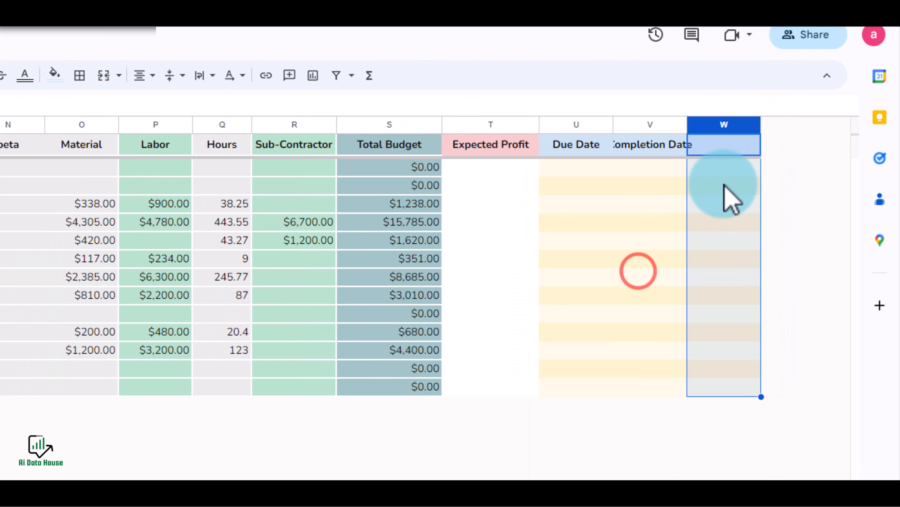
click(726, 151)
text(te)
text(st col)
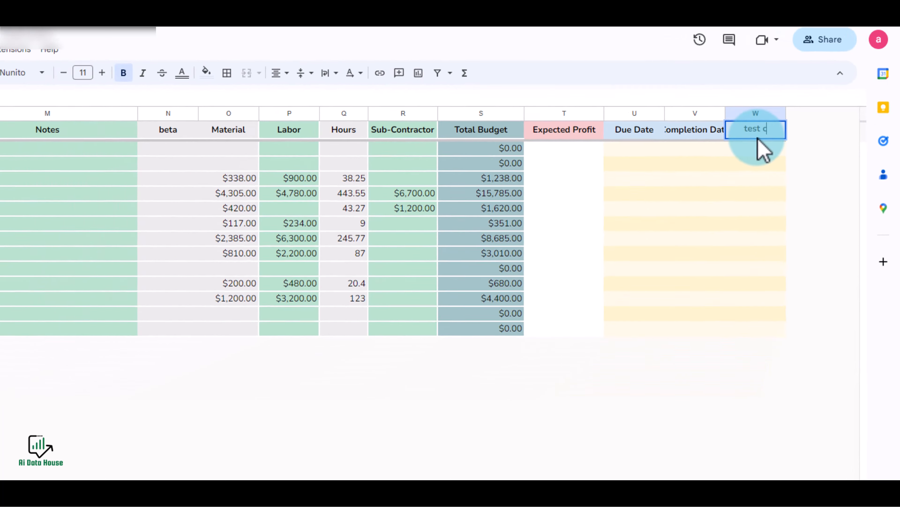
key(Return)
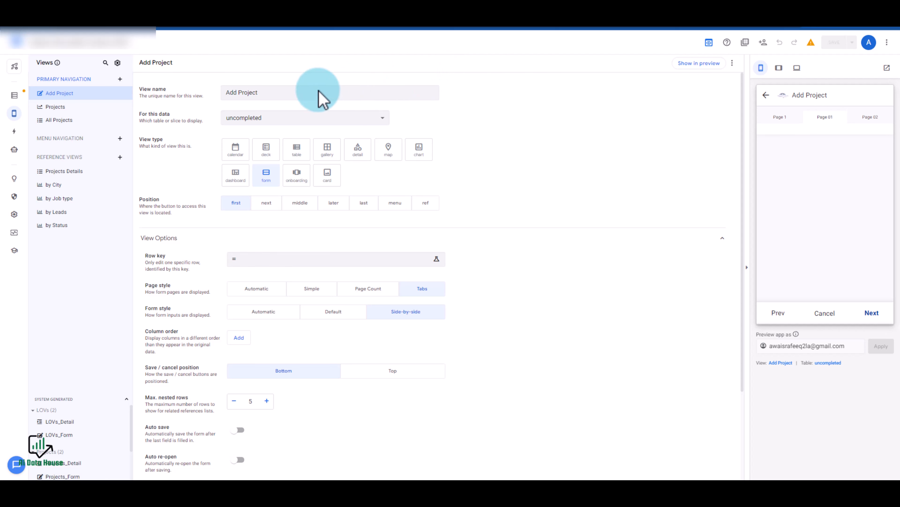
Step: Switch back to AppSheet and regenerate the column structure of the Projects table
click(16, 100)
click(125, 91)
click(148, 126)
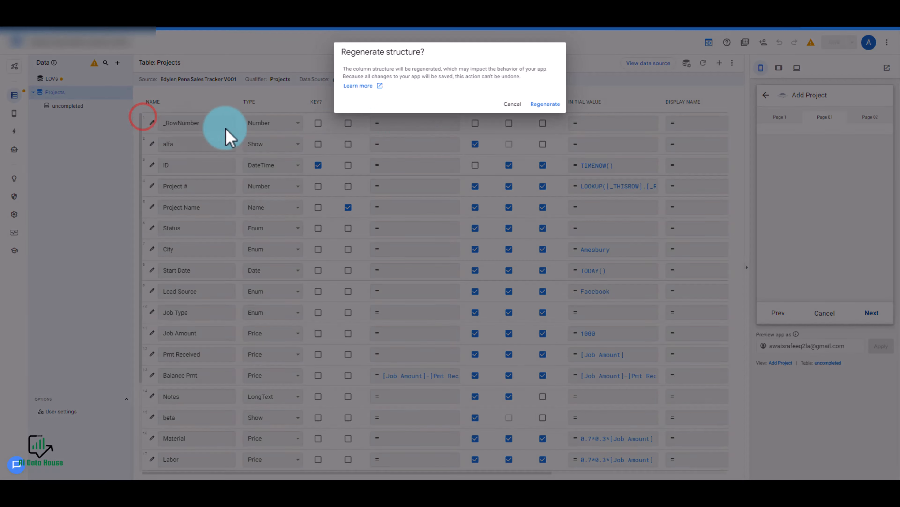
click(540, 105)
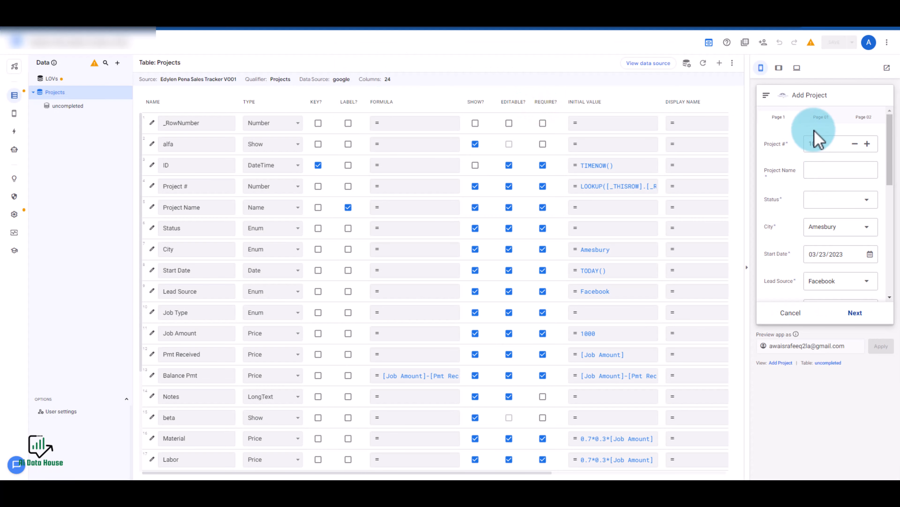
Step: Check in the Add Project preview which page holds the test col field
click(821, 117)
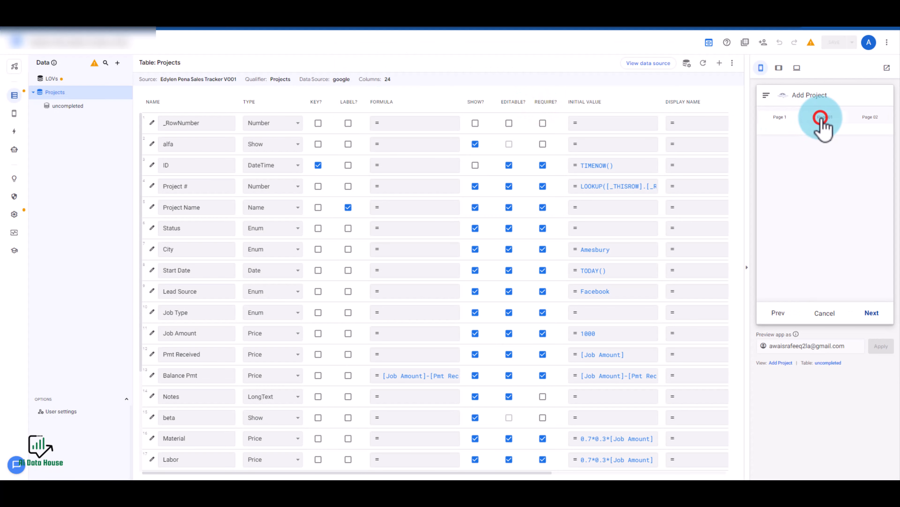
click(859, 117)
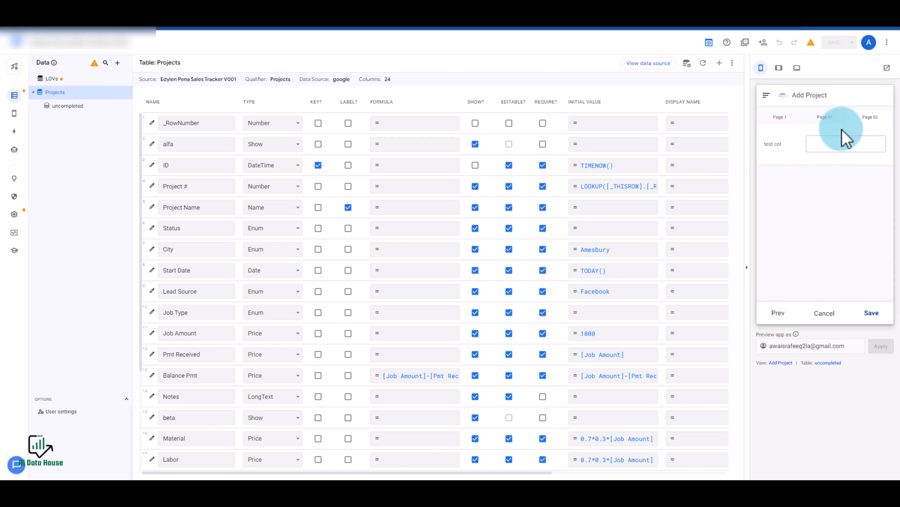
click(779, 117)
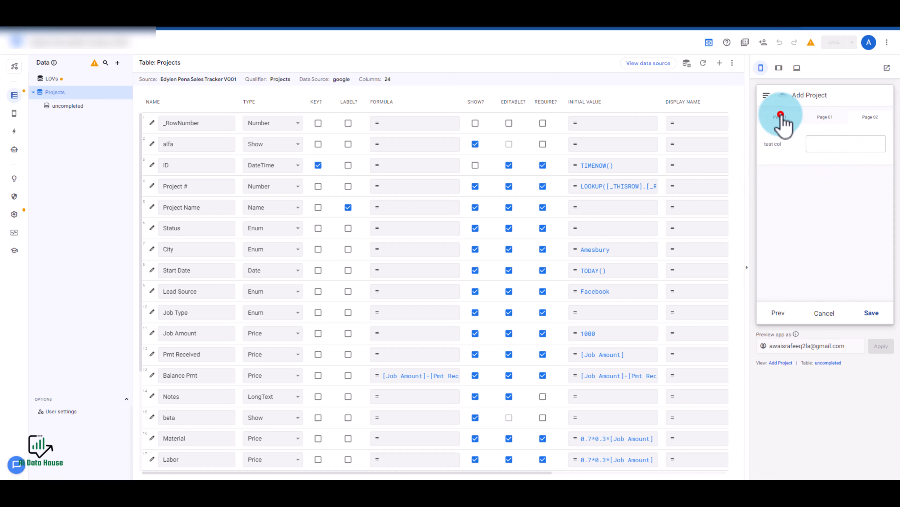
click(858, 117)
click(803, 136)
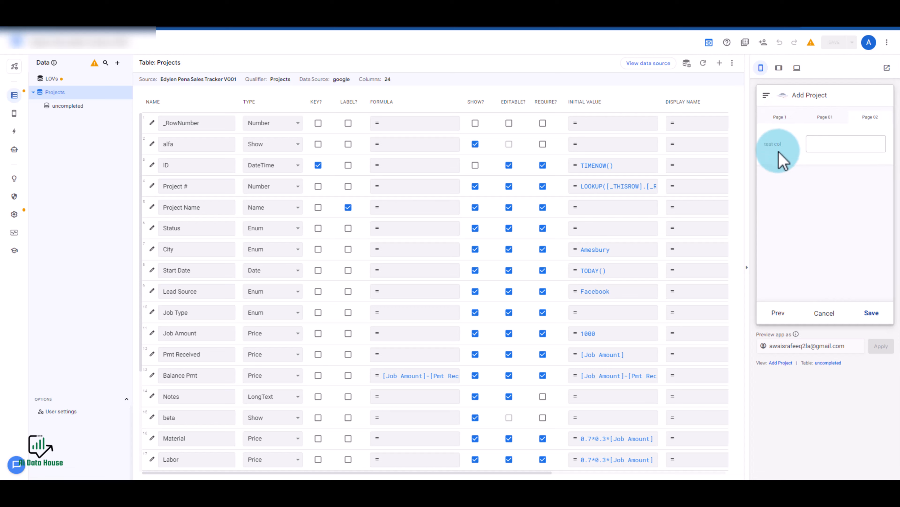
click(786, 118)
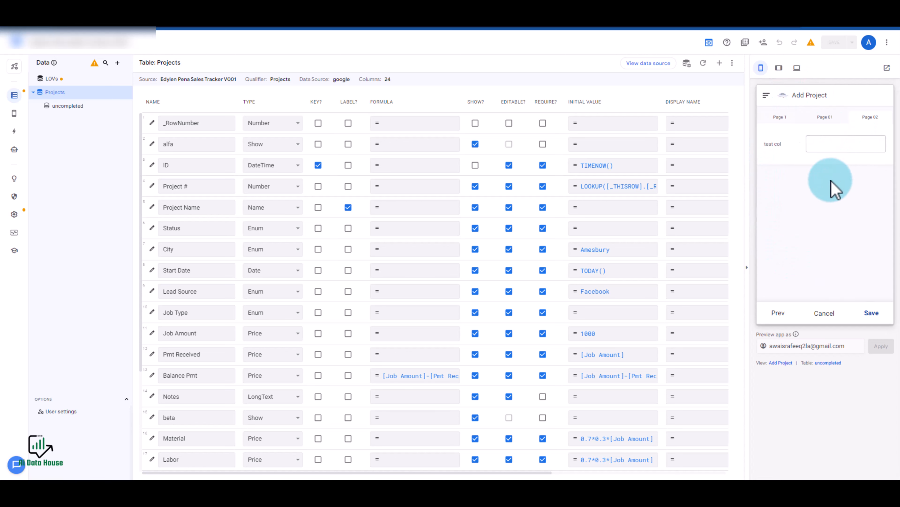
click(496, 36)
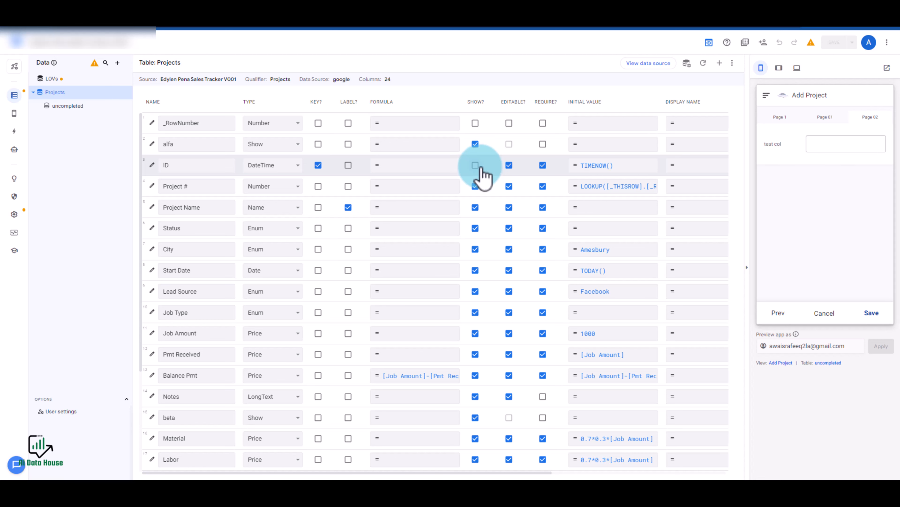
Step: Open the Add Project view settings and add every column through test col to the form's column order
click(779, 363)
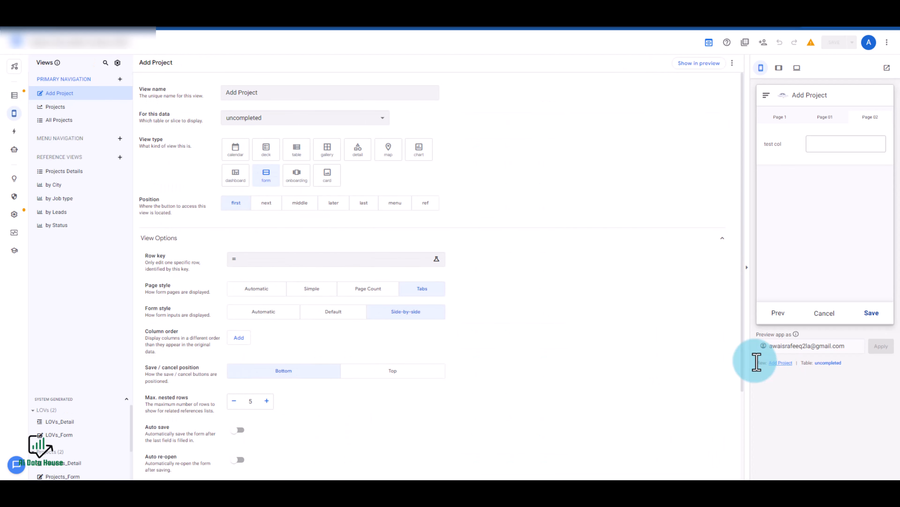
scroll(241, 265, down, 1)
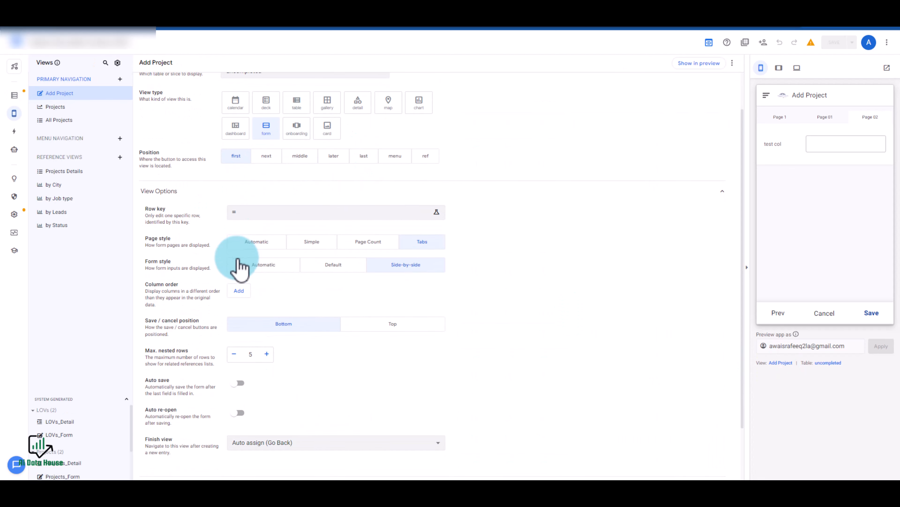
scroll(236, 298, down, 2)
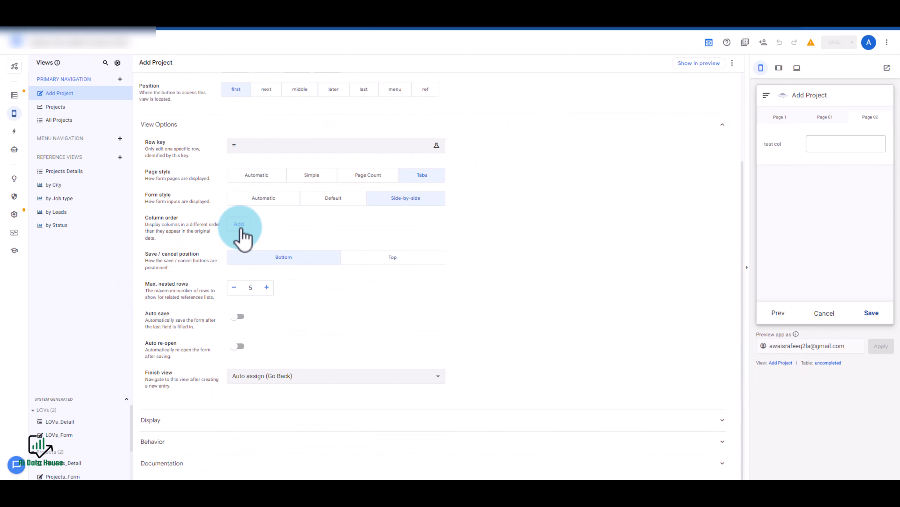
click(240, 228)
click(243, 246)
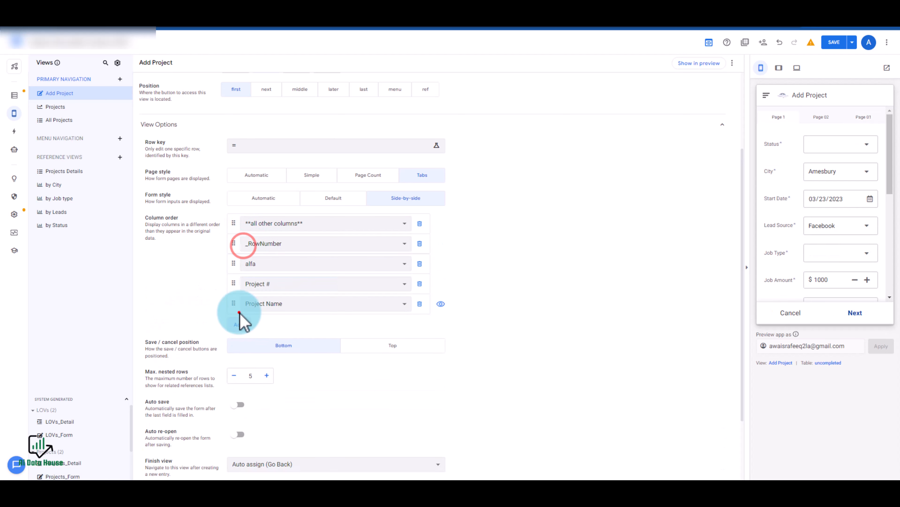
click(240, 321)
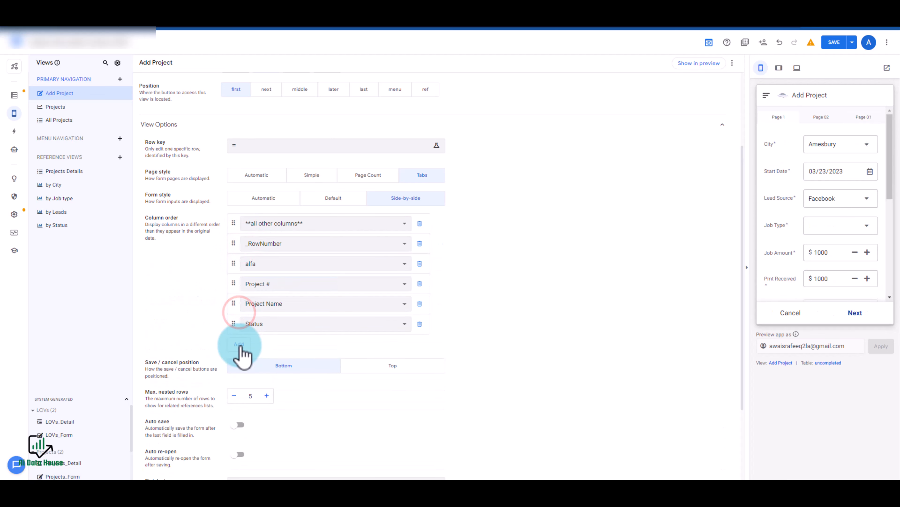
click(241, 343)
scroll(248, 347, down, 2)
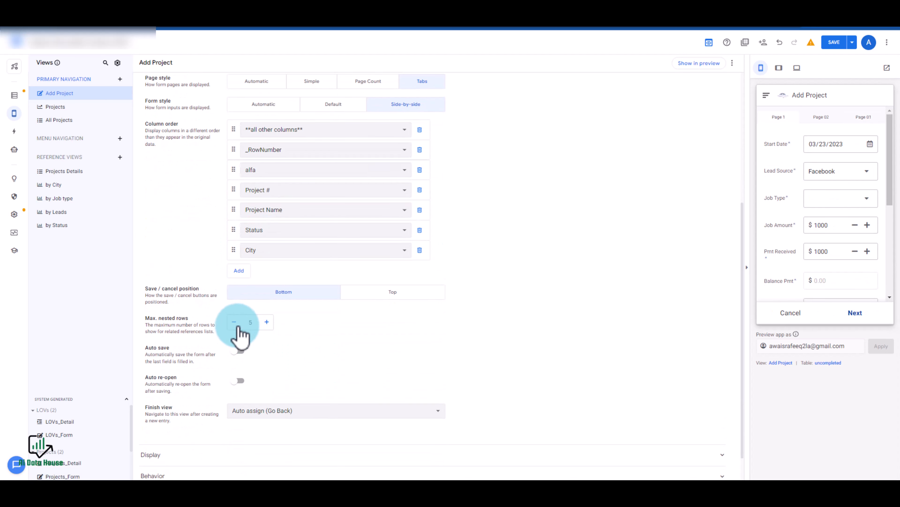
click(239, 270)
click(240, 291)
click(240, 313)
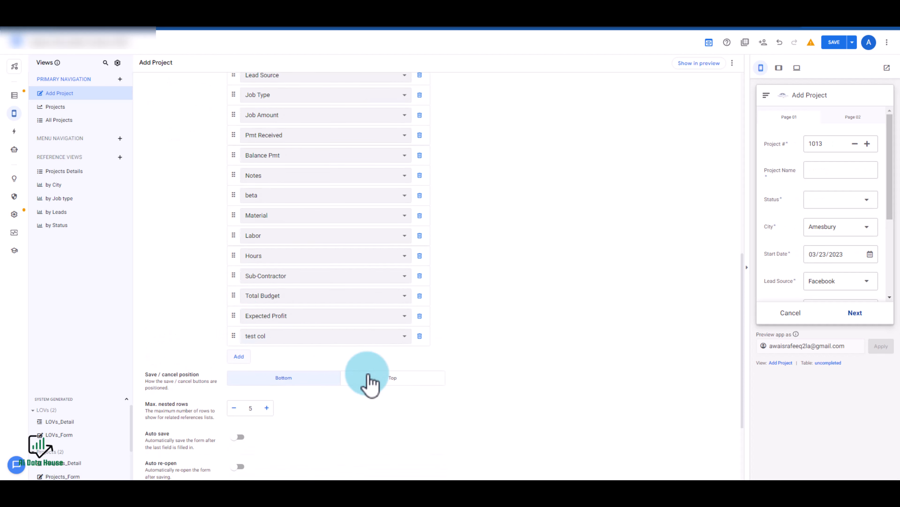
Step: Remove the **all other columns** and _RowNumber entries from the form's column order so that alfa comes first
scroll(404, 322, up, 3)
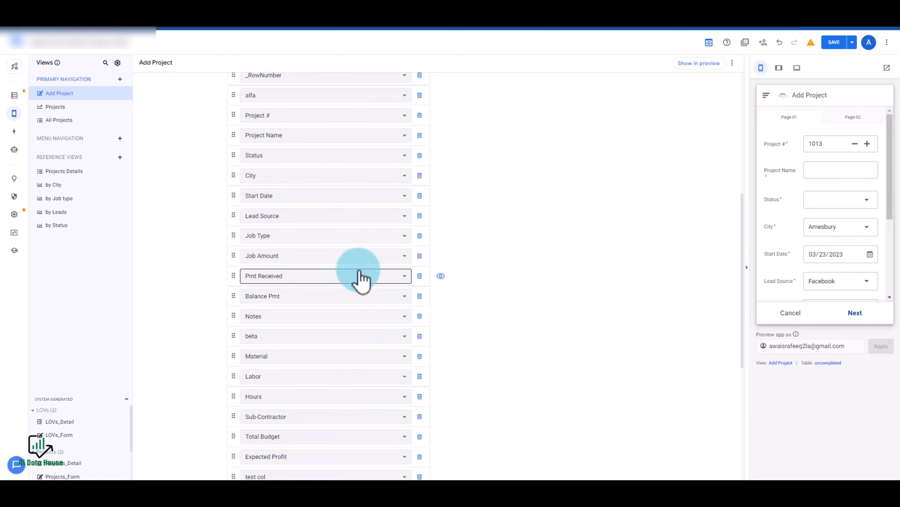
scroll(361, 278, up, 3)
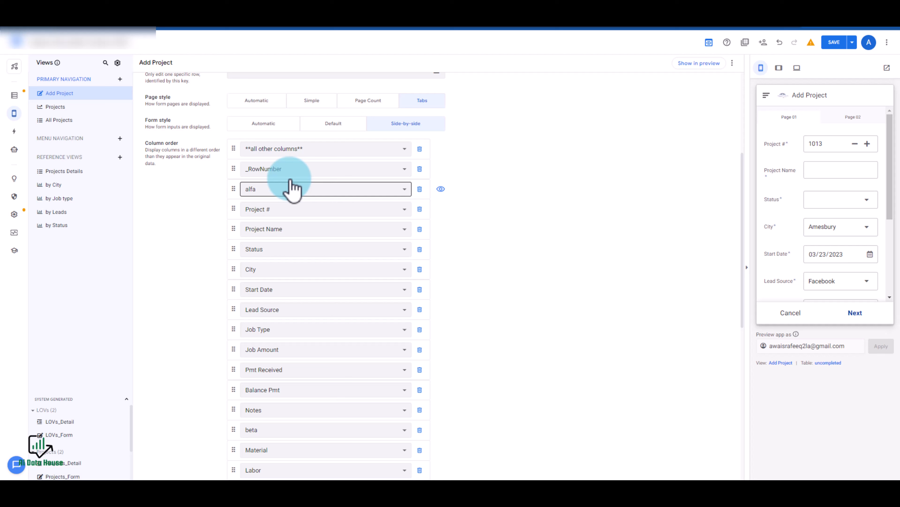
click(422, 148)
click(422, 149)
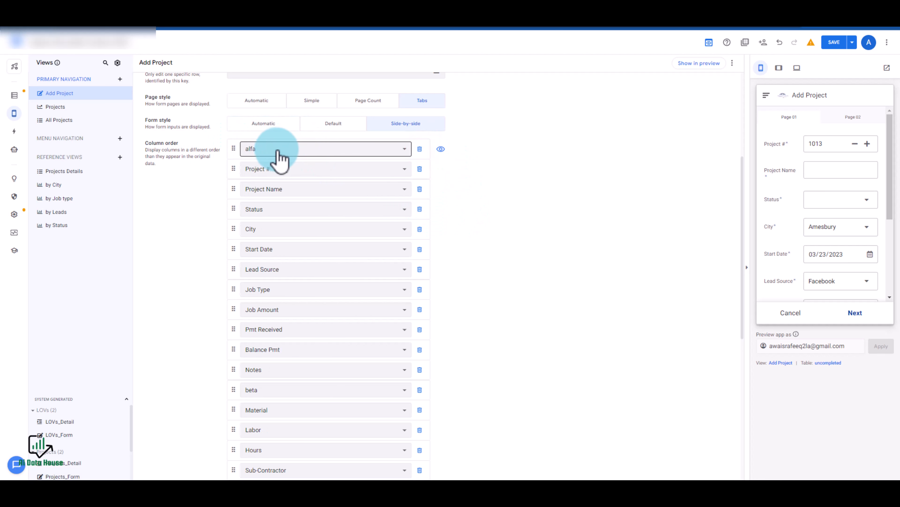
Step: Try alfa below Project Name and beta above Balance Pmt in the column order, returning each to its original place
drag(234, 148, 248, 193)
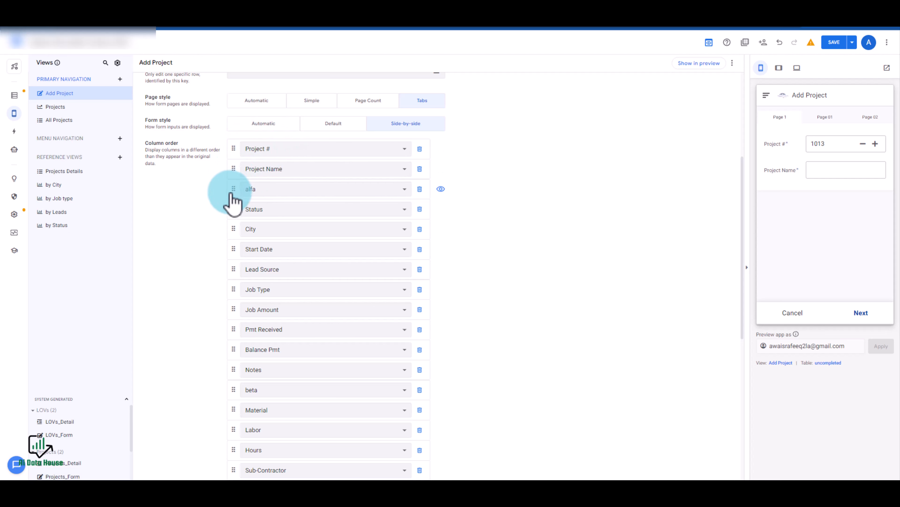
drag(232, 191, 250, 150)
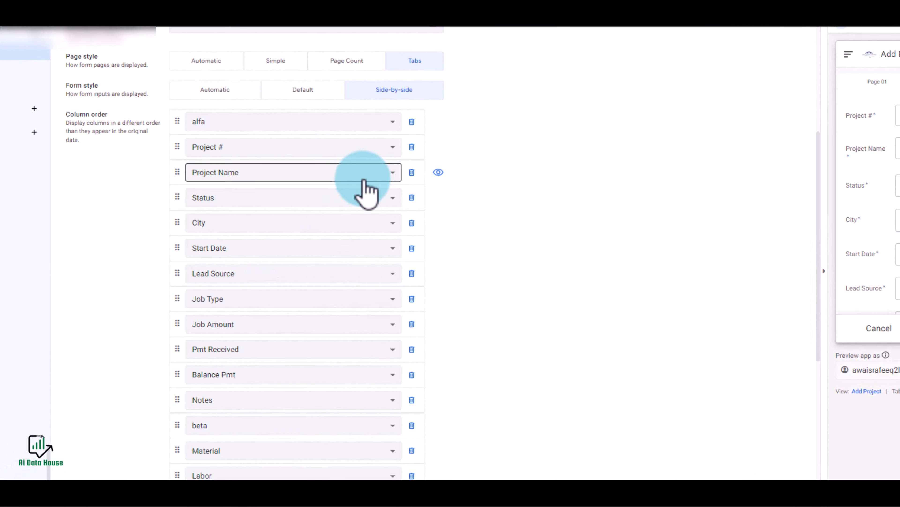
scroll(292, 195, down, 2)
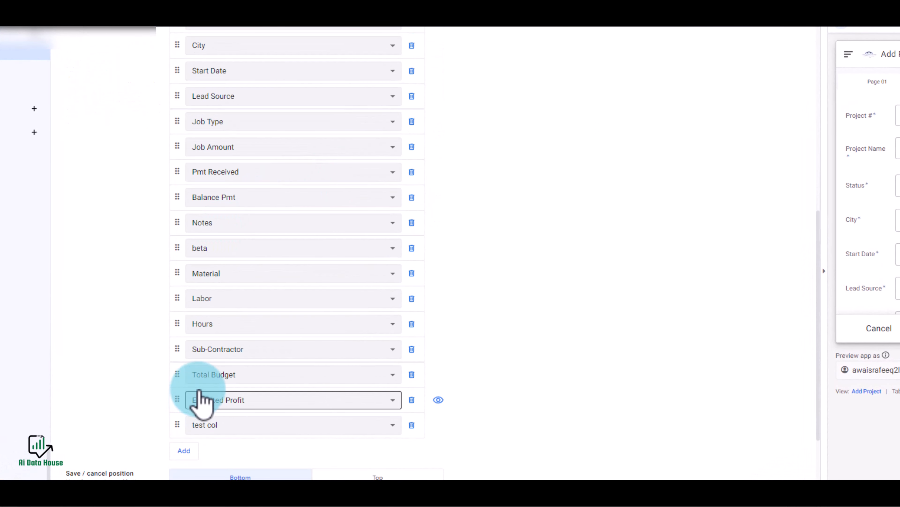
drag(174, 244, 210, 176)
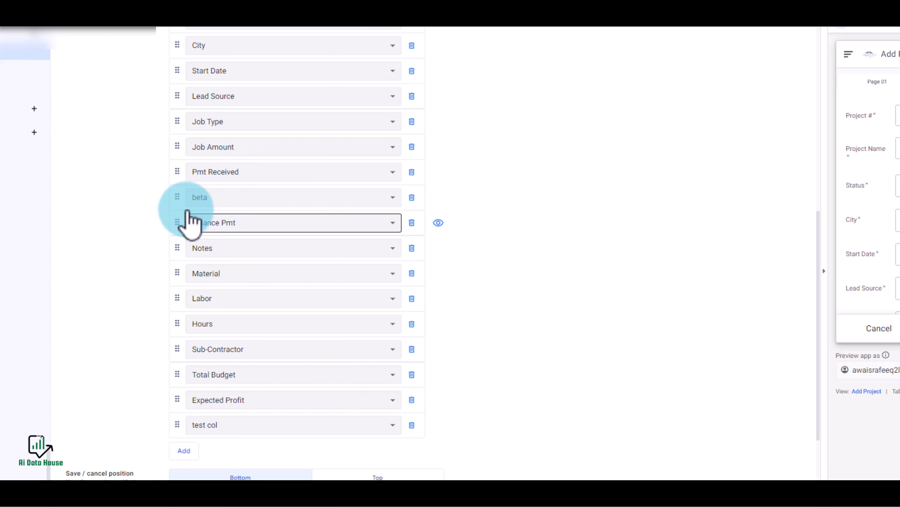
drag(177, 198, 180, 256)
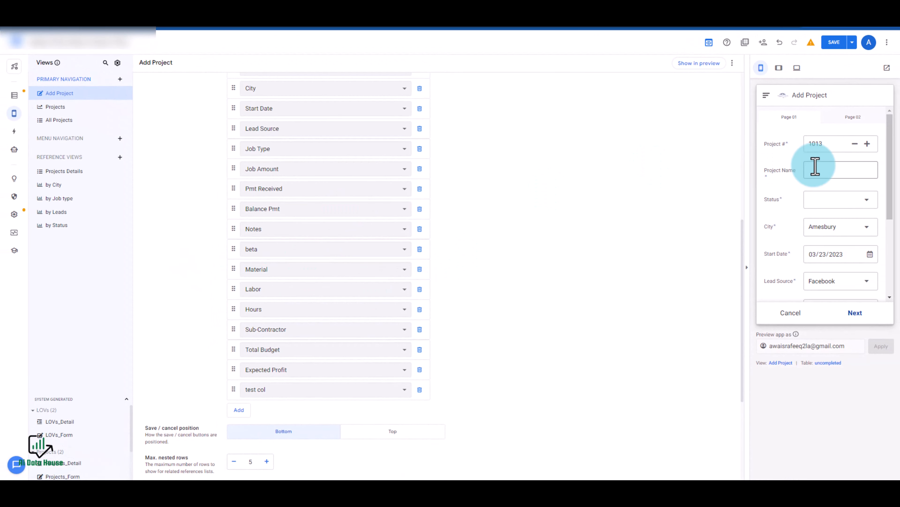
Step: Preview Page 02 of the Add Project form and save the app
click(892, 103)
click(820, 100)
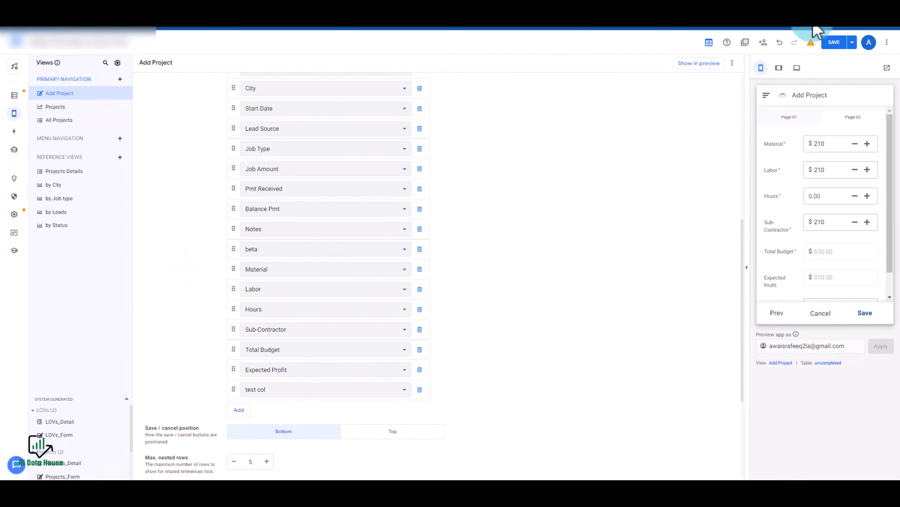
click(834, 42)
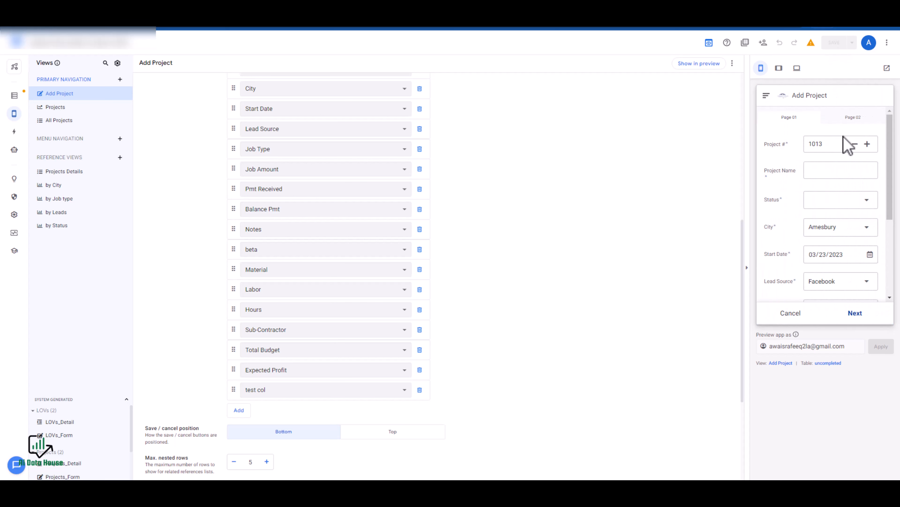
Step: Review the fields on Page 02 and Page 01 of the saved Add Project form
click(853, 119)
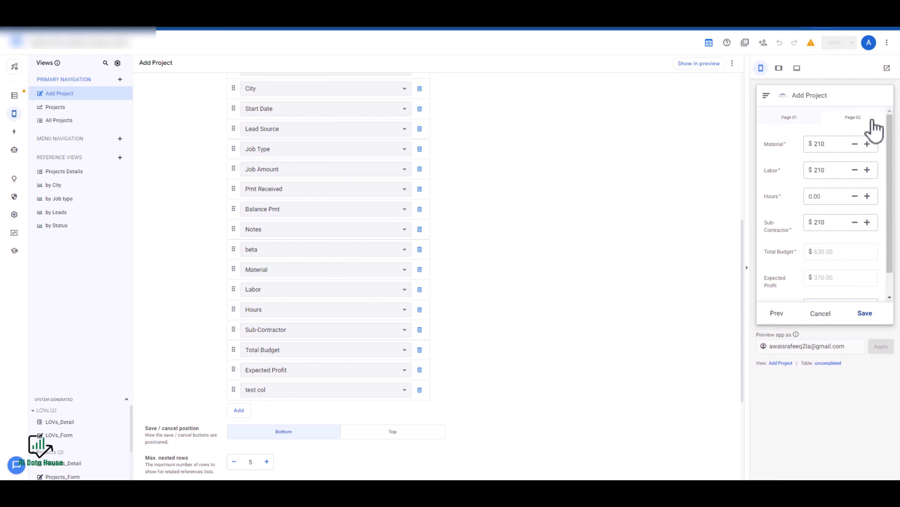
click(800, 122)
scroll(812, 245, down, 5)
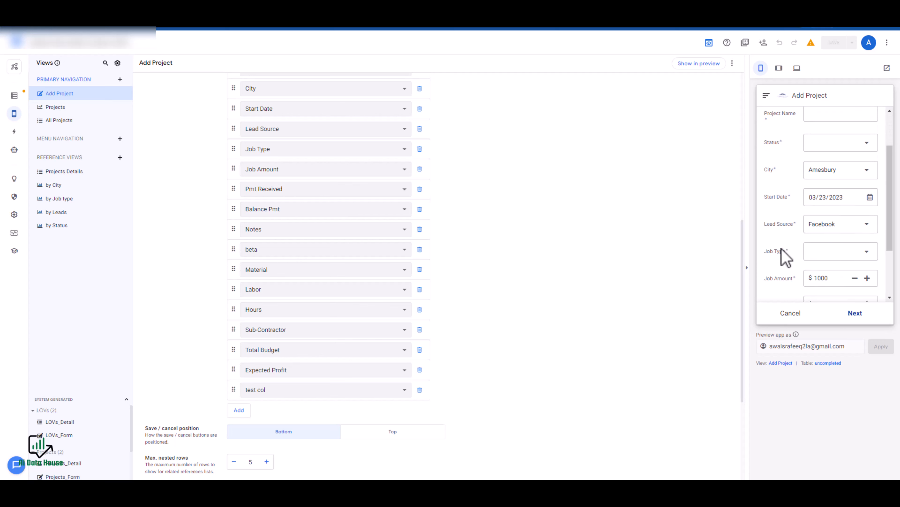